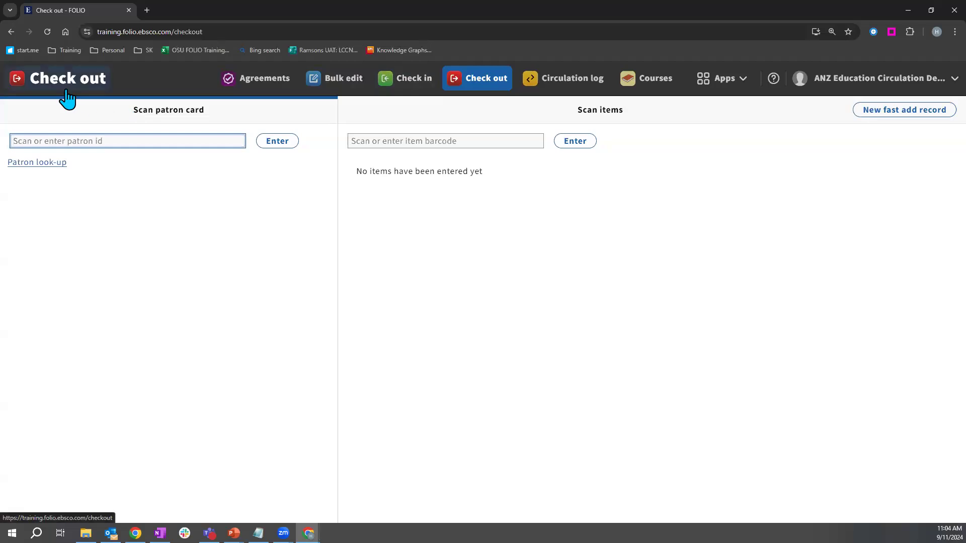
Step: Search for the patron by name with Patron look-up and load them as borrower
key(alt+Tab)
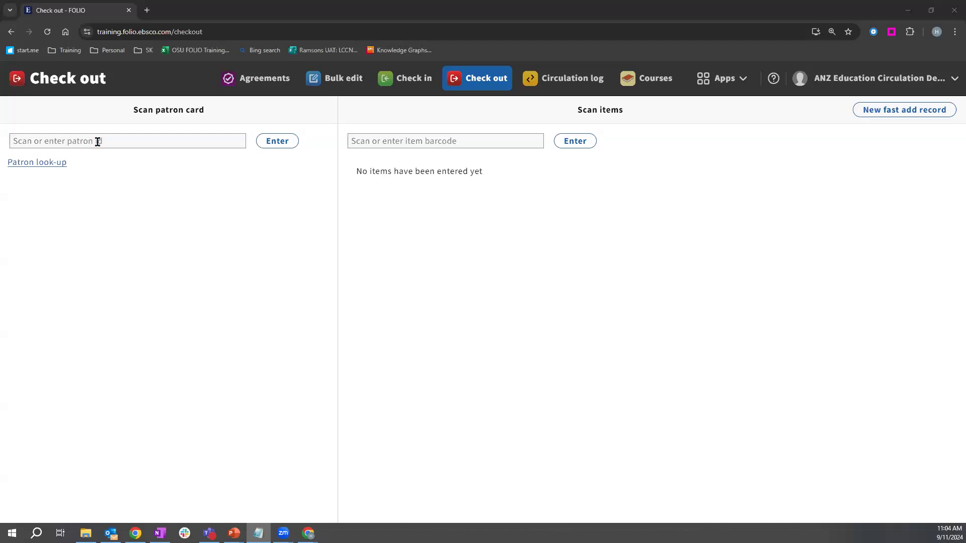
click(54, 164)
click(34, 174)
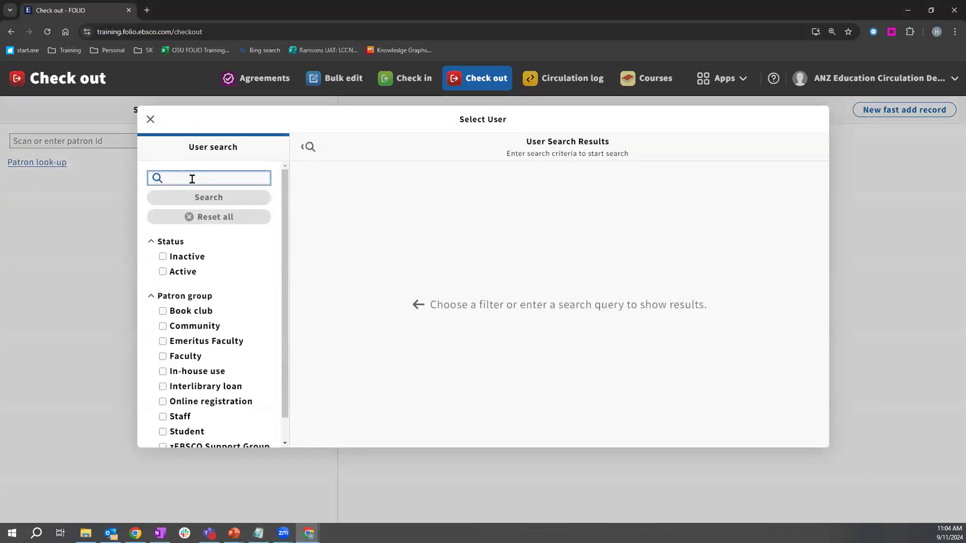
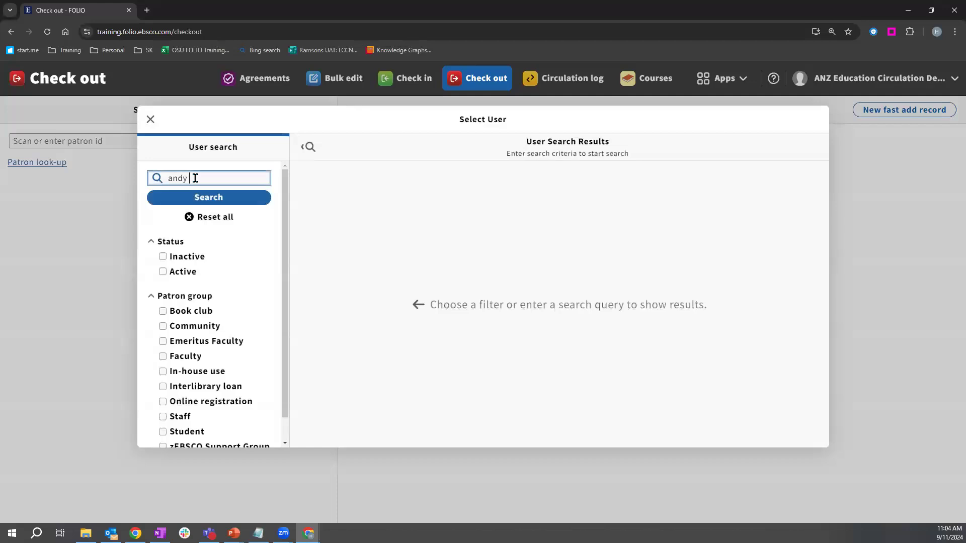
key(Return)
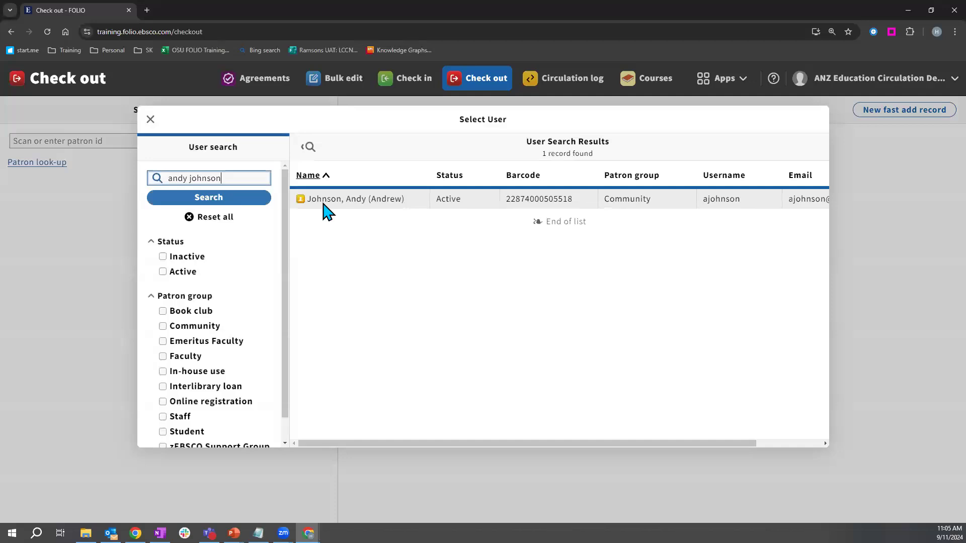
click(372, 209)
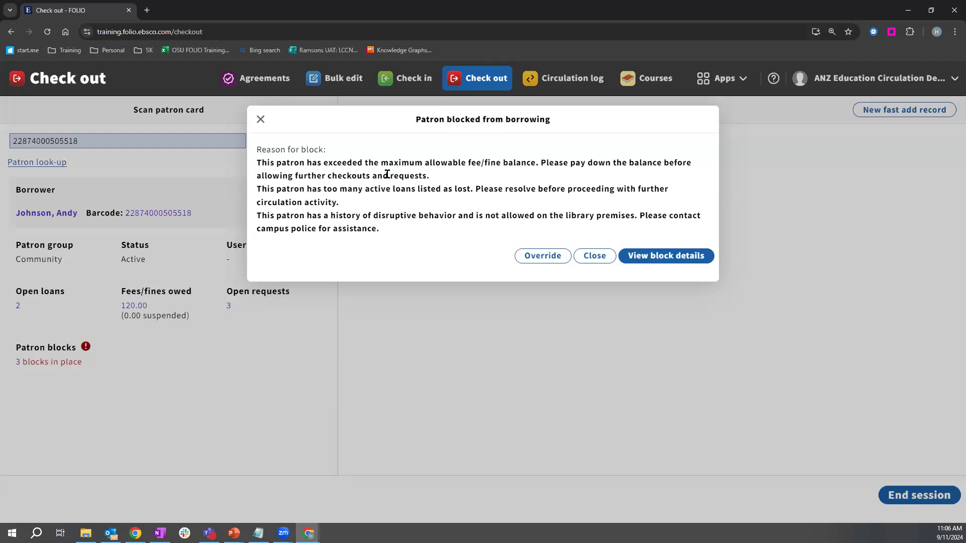
Step: Override the patron's three borrowing blocks with the comment 'ok' and save
click(527, 256)
click(483, 287)
text(ok)
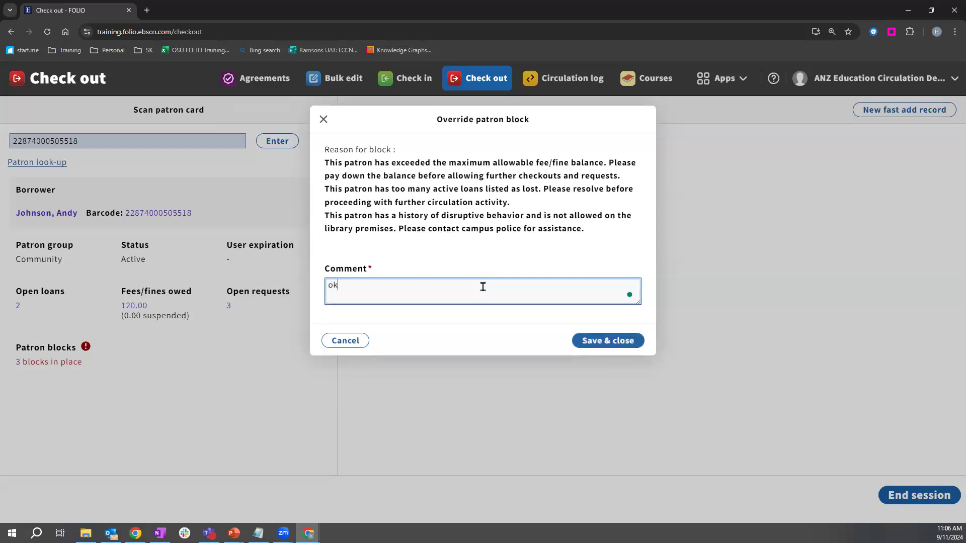
click(608, 342)
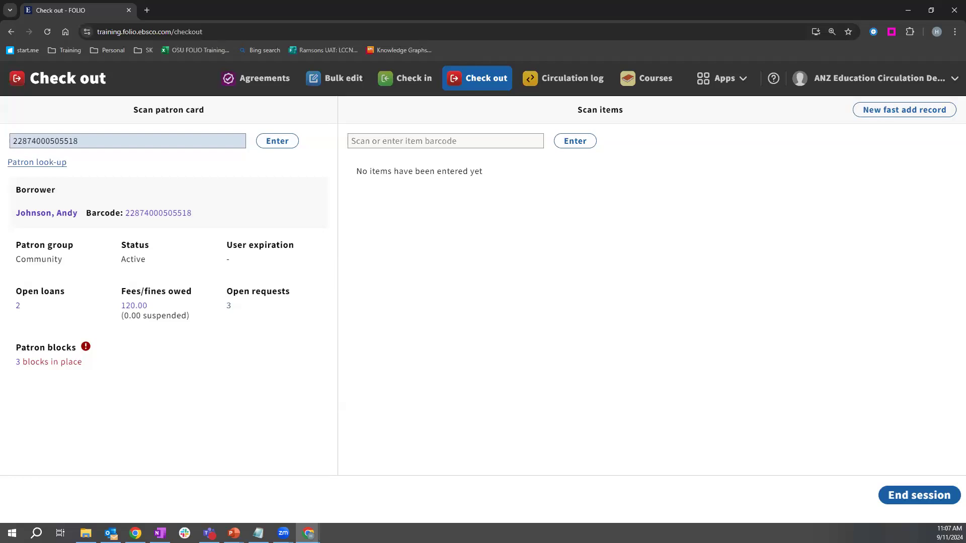
key(alt+Tab)
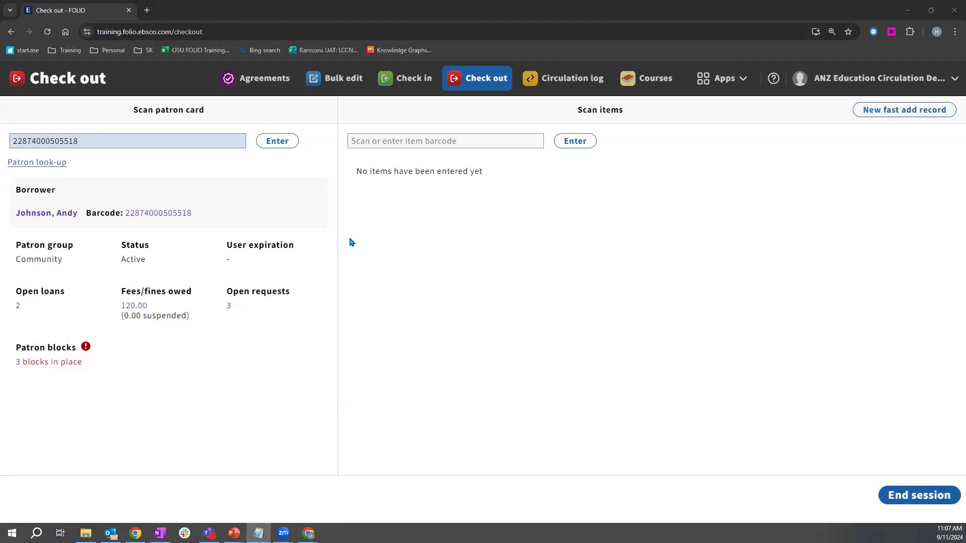
Step: Check out 'Don't get above your raisin'' by barcode under 30 Days-3 Renewals, due 10/9/2024
click(463, 141)
key(ctrl+v)
click(559, 143)
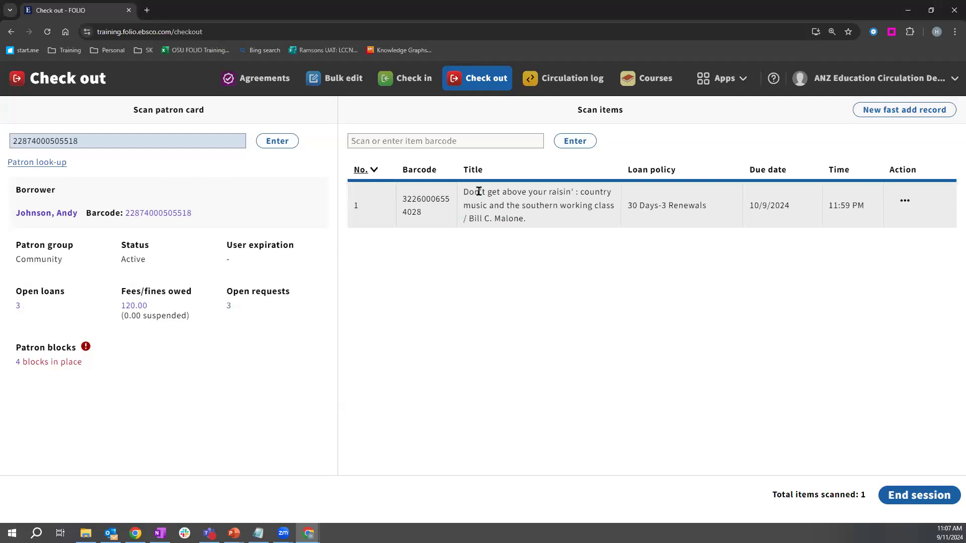
drag(628, 206, 713, 207)
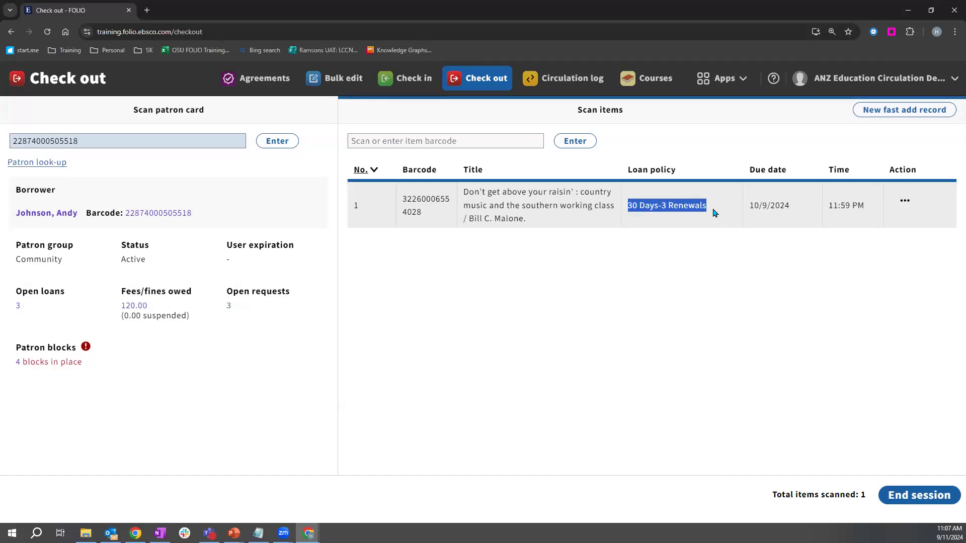
click(715, 212)
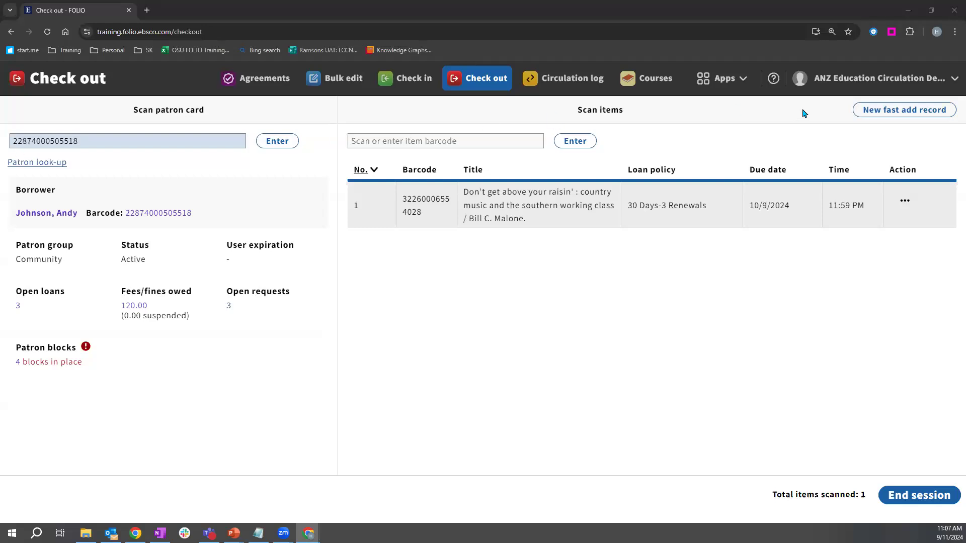
Step: Open Settings in a new browser tab and go to Users > Patron block templates
click(711, 85)
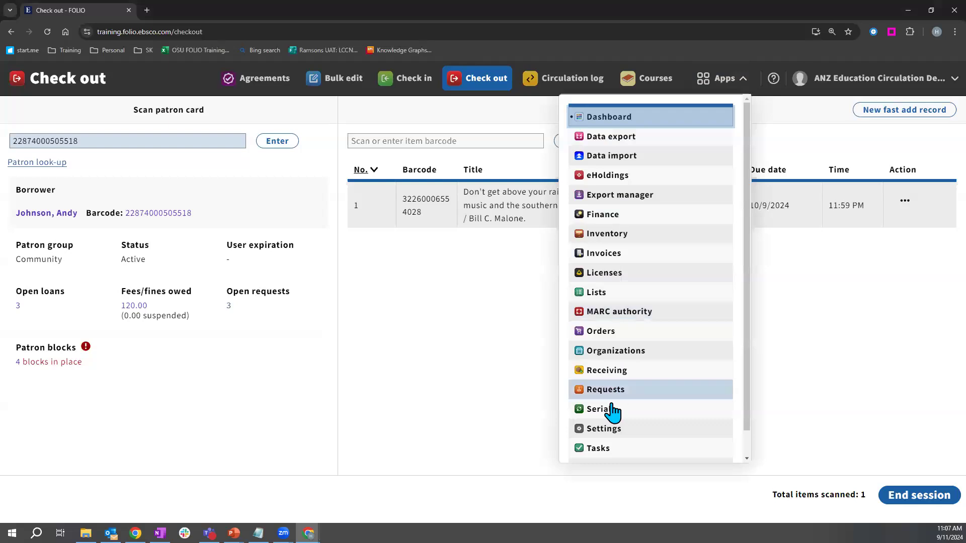
right_click(610, 431)
click(661, 272)
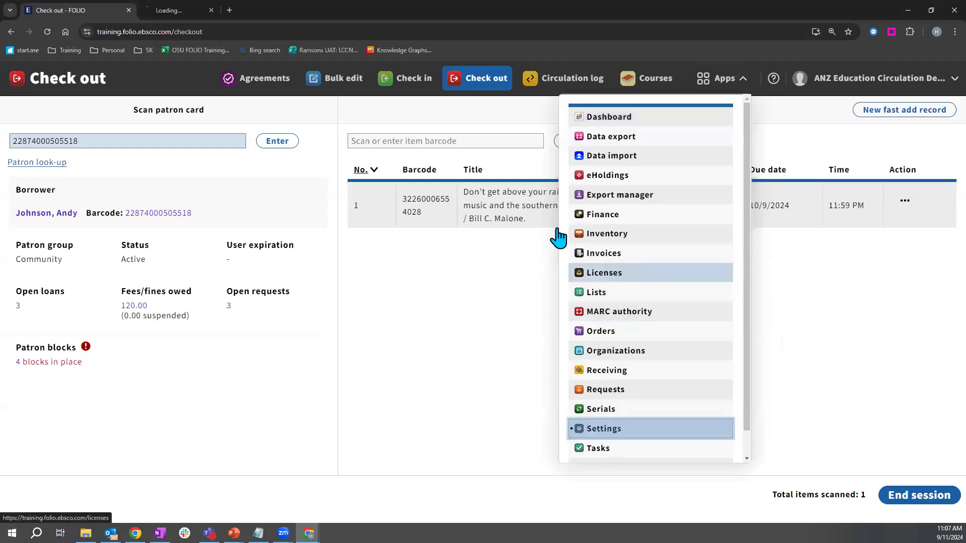
click(179, 11)
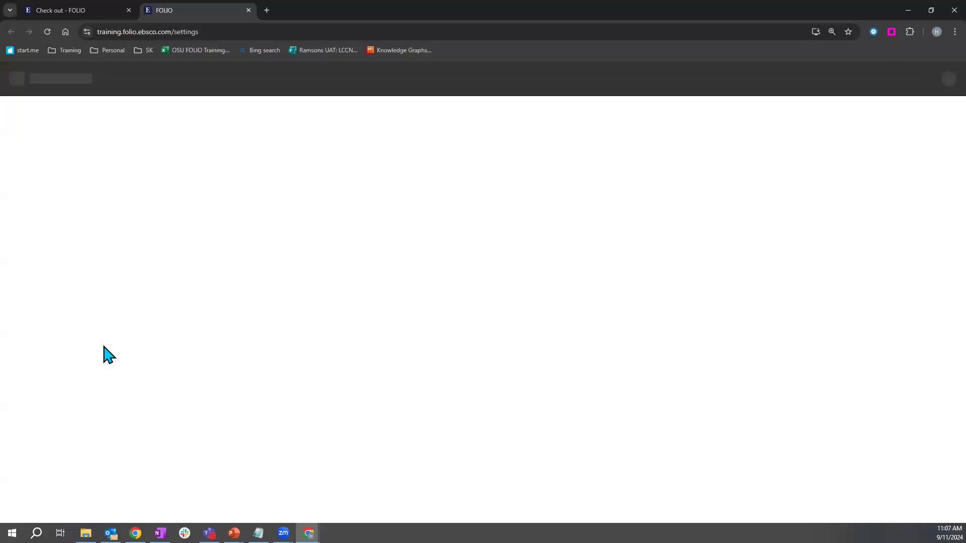
scroll(60, 468, down, 4)
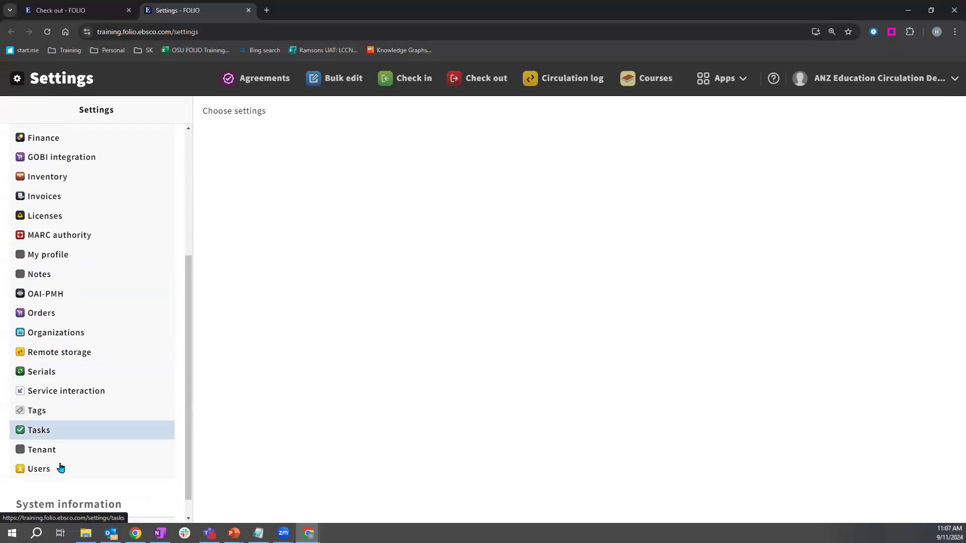
click(60, 468)
scroll(275, 433, down, 1)
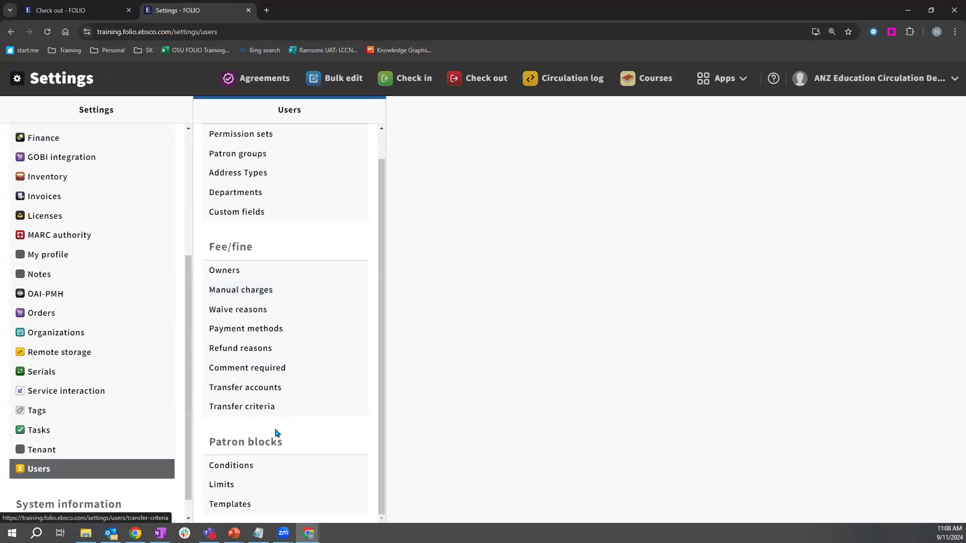
click(251, 506)
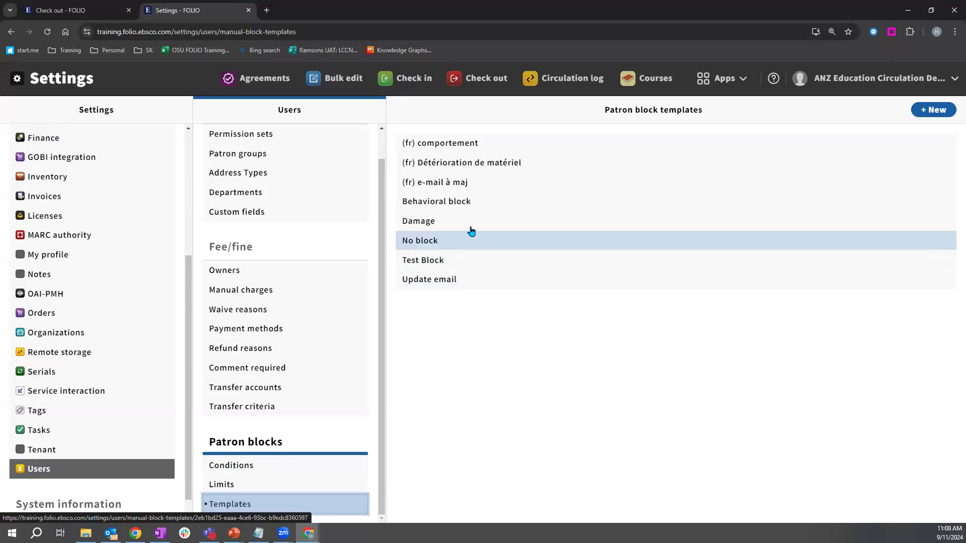
Step: Open the Behavioral block template for editing, cancel without changes, and return to Check out
click(467, 202)
click(938, 110)
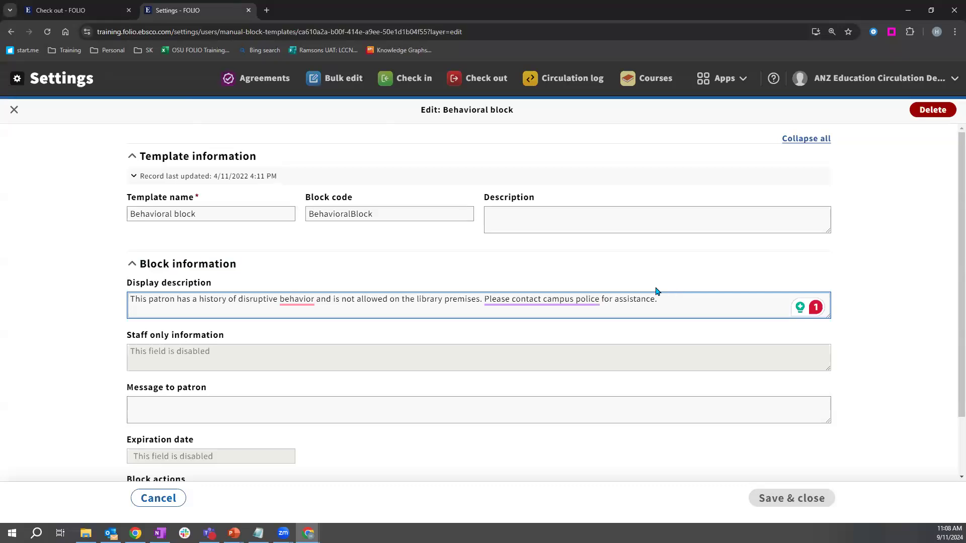
scroll(657, 293, down, 1)
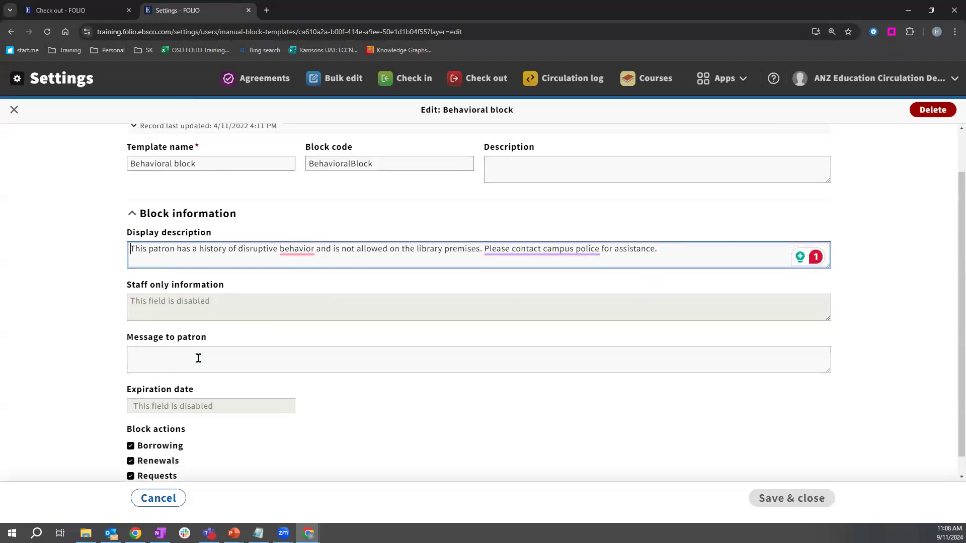
scroll(220, 359, down, 1)
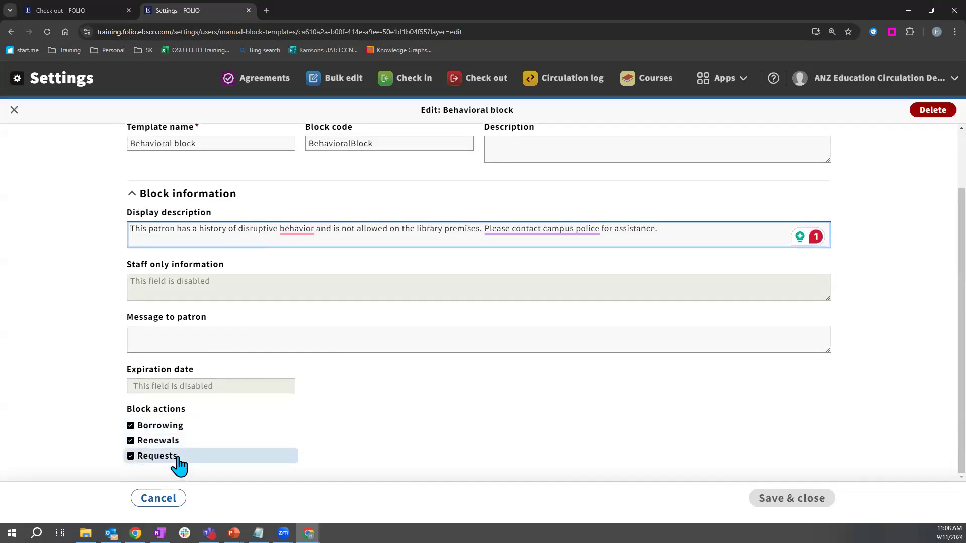
scroll(76, 339, up, 3)
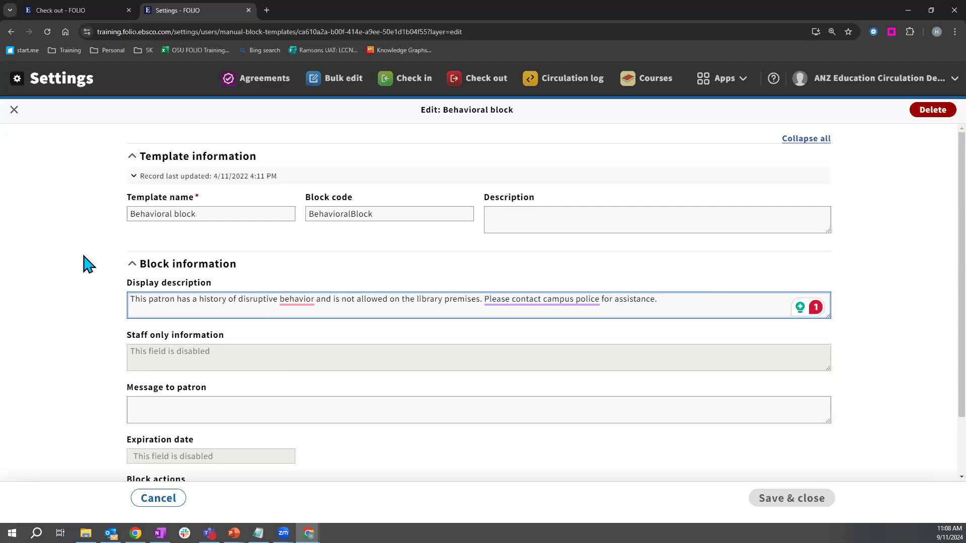
scroll(89, 264, down, 1)
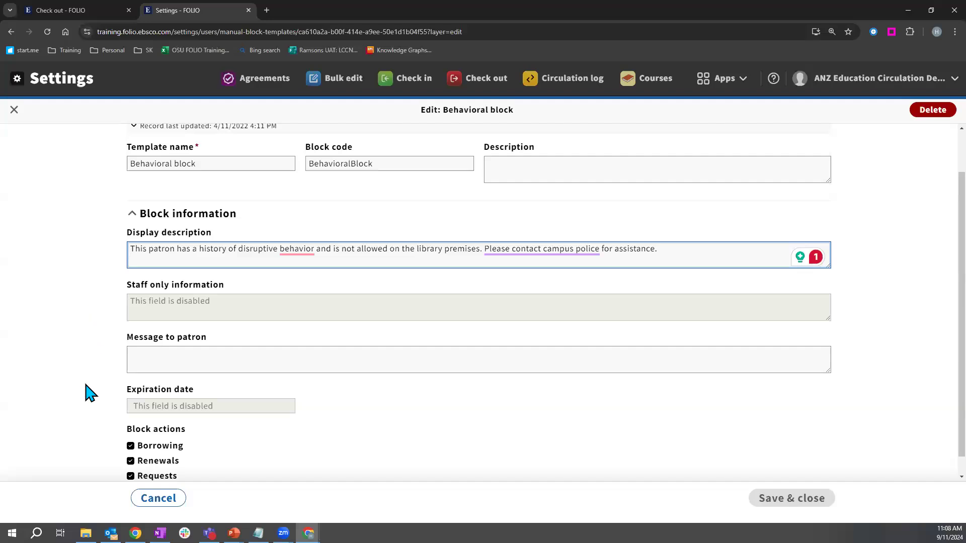
click(160, 500)
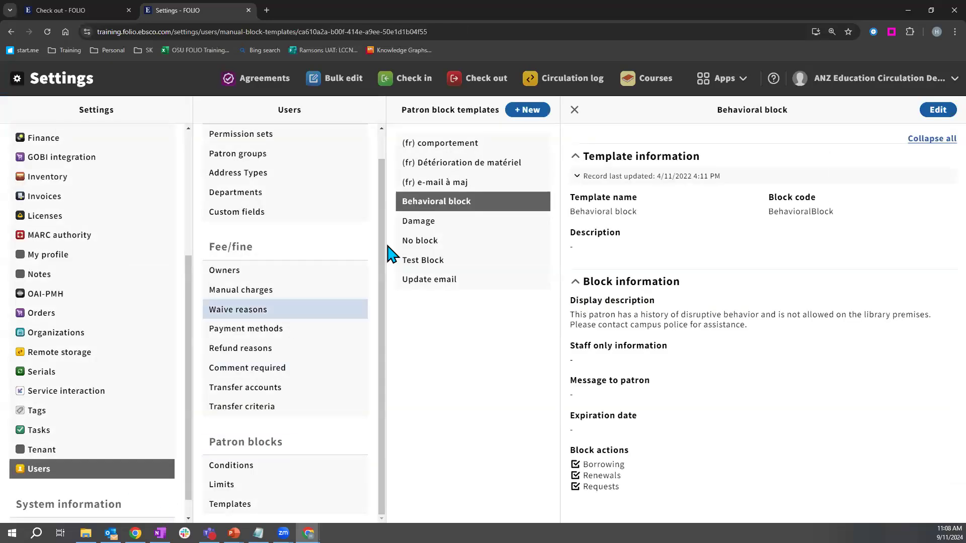
click(45, 9)
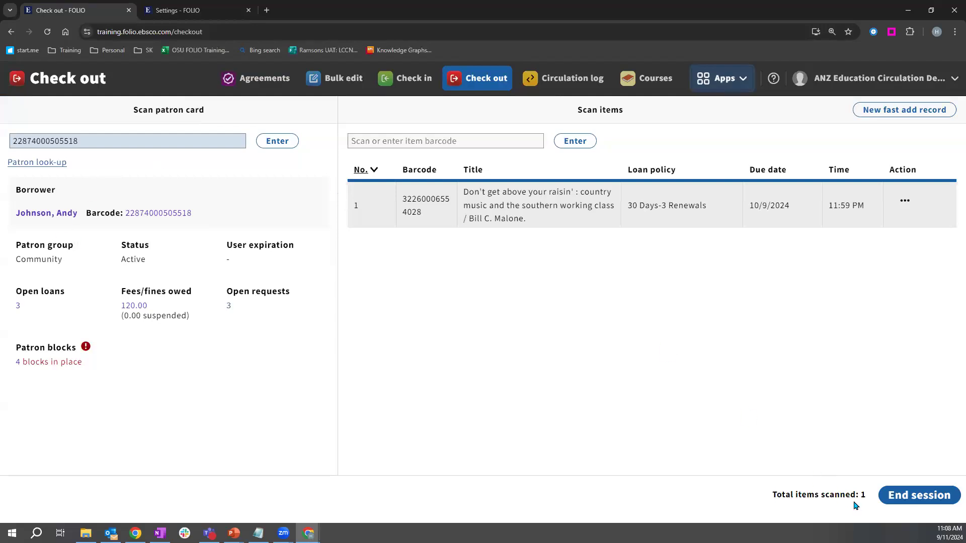
Step: End the session, dismiss the first scanned patron's proxy prompt, and load a second patron by barcode
click(902, 498)
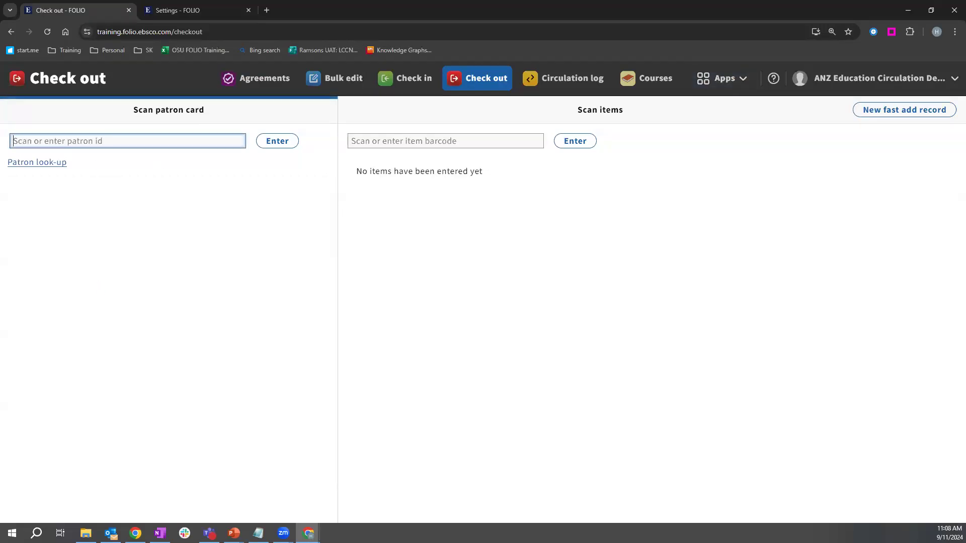
key(alt+Tab)
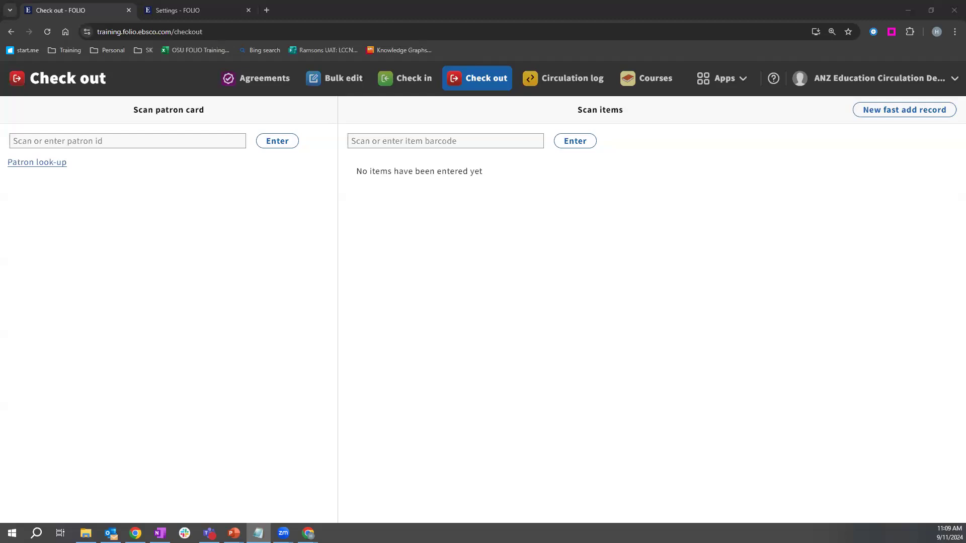
click(141, 143)
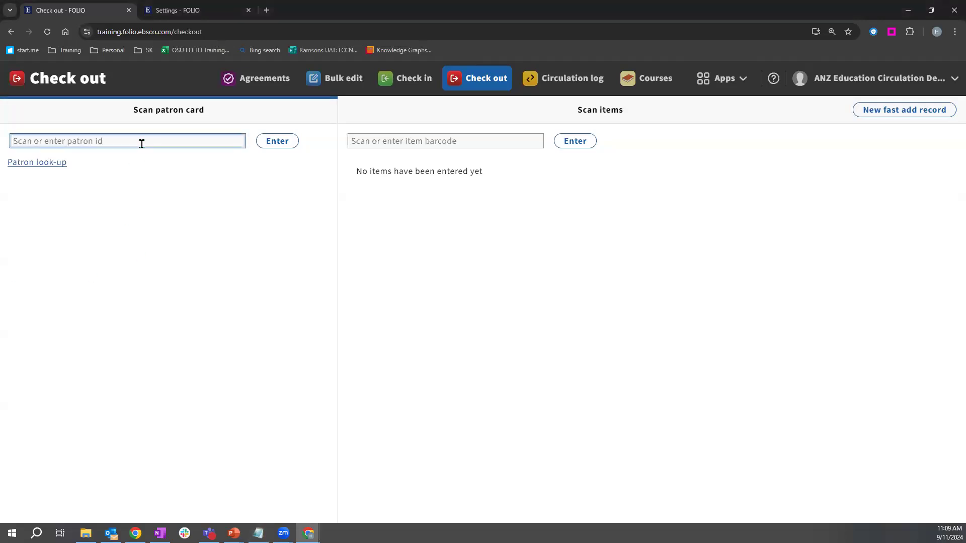
key(ctrl+v)
click(284, 143)
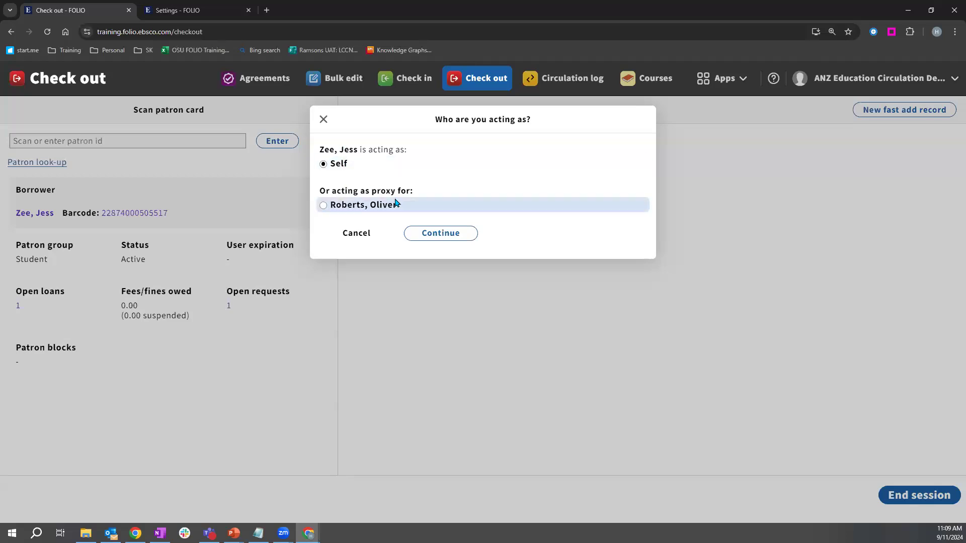
click(324, 120)
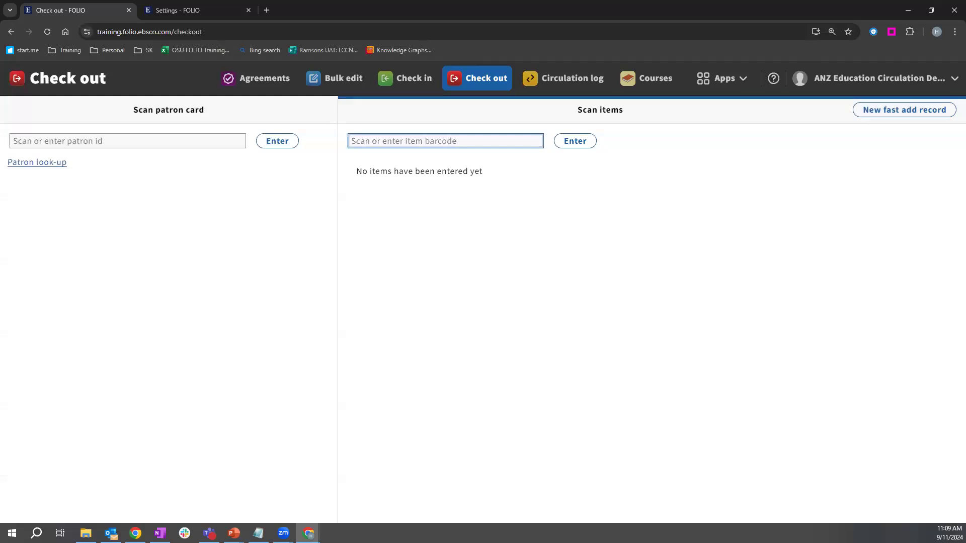
key(alt+Tab)
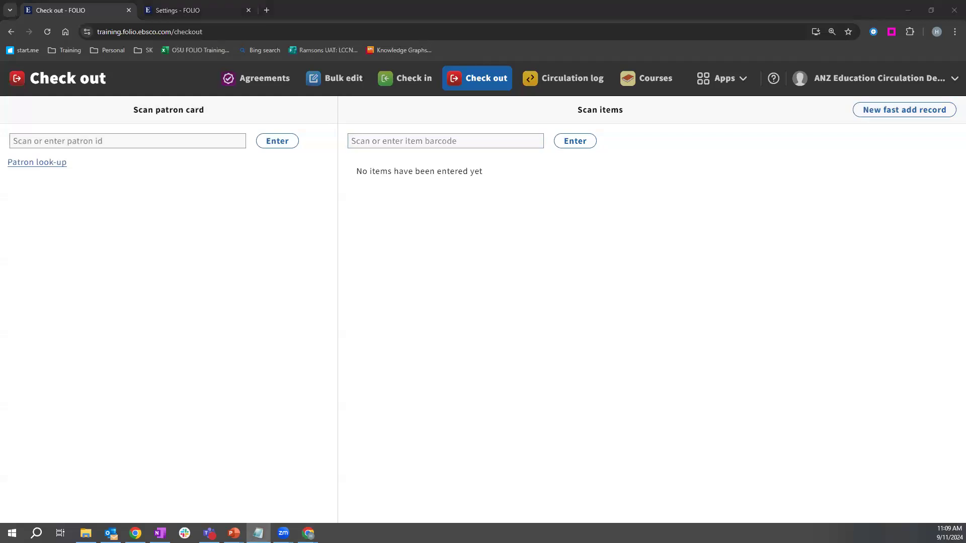
click(86, 142)
key(ctrl+v)
click(278, 142)
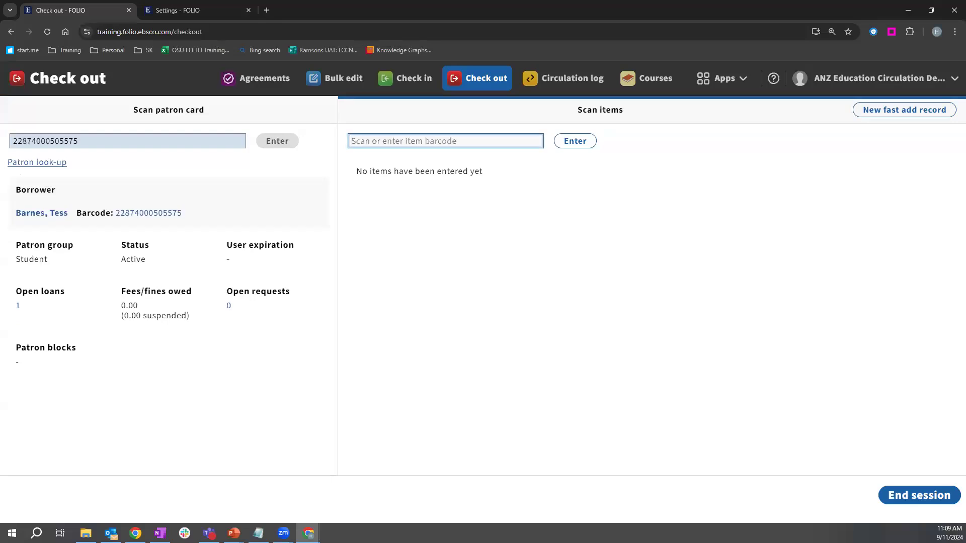
Step: Check out Laptop and charger 2023 by barcode, confirming despite its item note
key(alt+Tab)
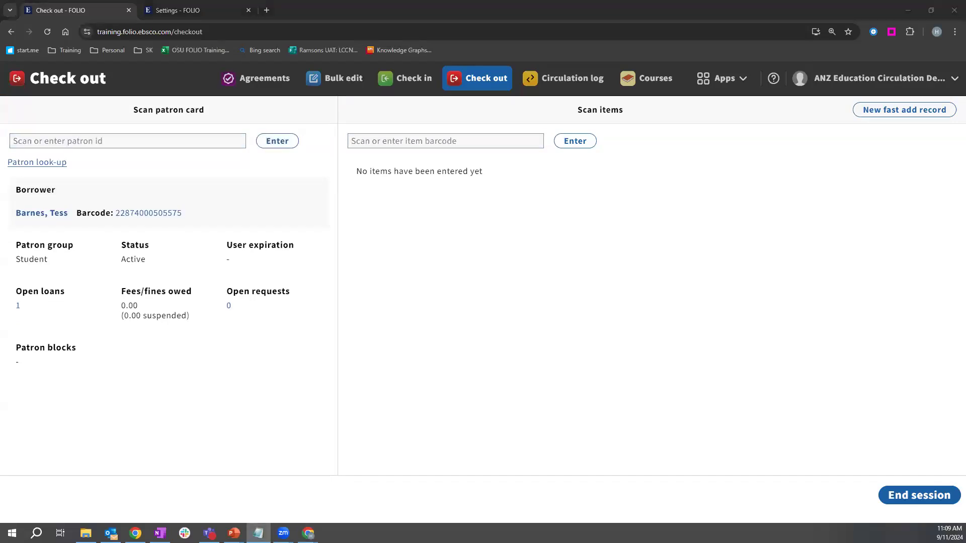
click(466, 138)
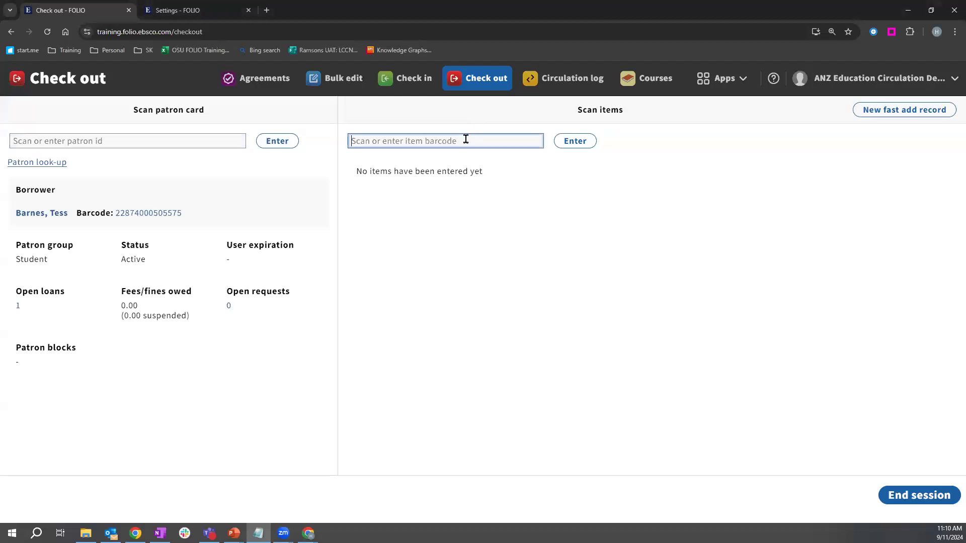
text(738920184)
click(574, 143)
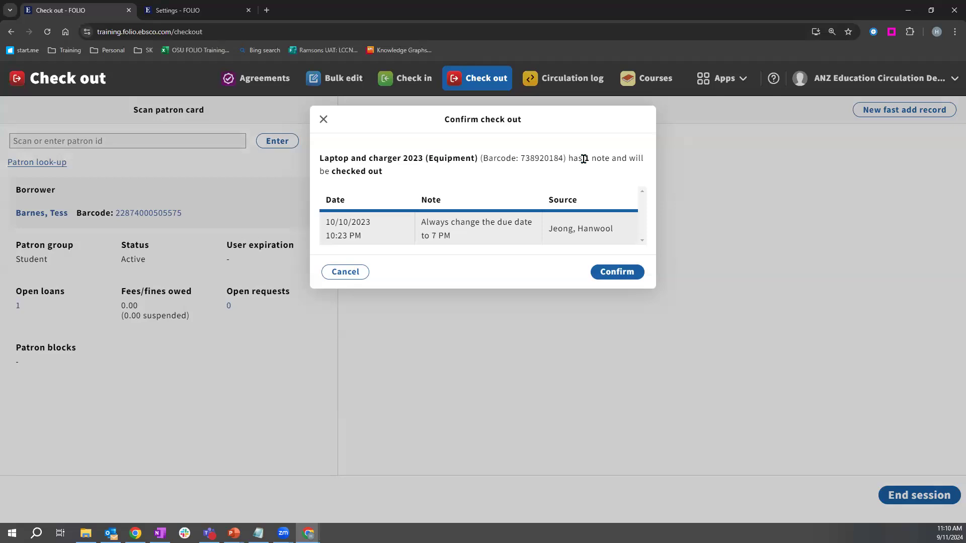
drag(584, 158, 626, 160)
click(492, 171)
click(613, 273)
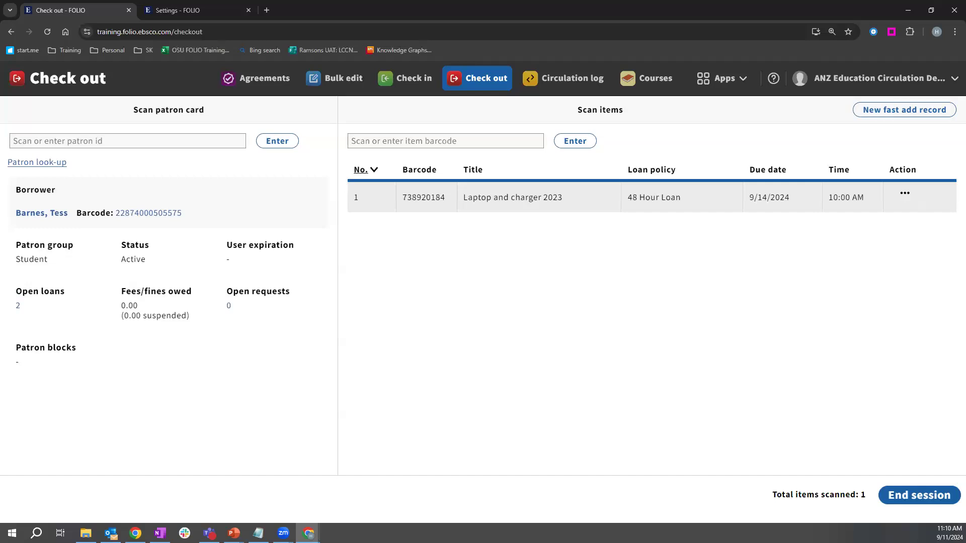
Step: Paste the book's item barcode into the item barcode field
key(alt+Tab)
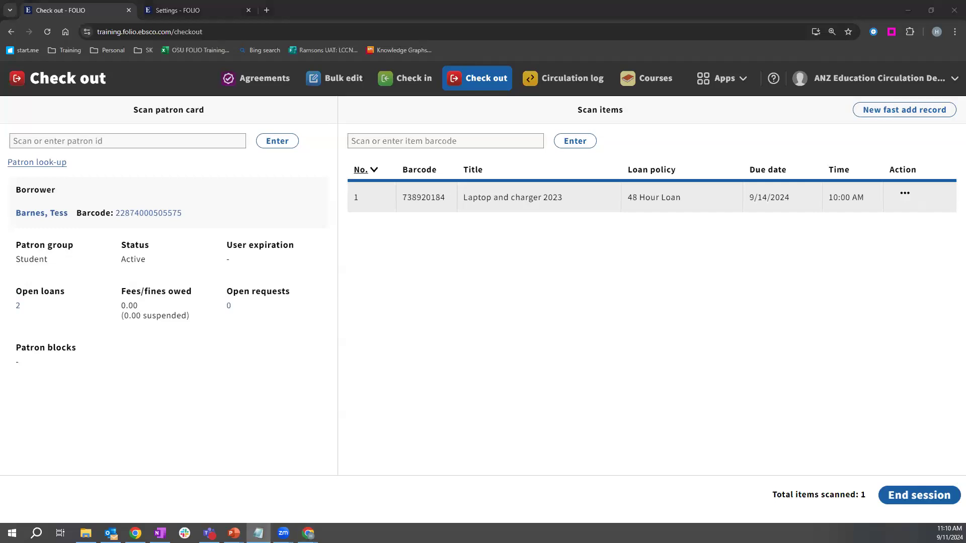
click(442, 141)
key(ctrl+v)
Step: Try checking out True green life in 100 everyday ways; close the Noncirculating refusal without overriding
click(572, 140)
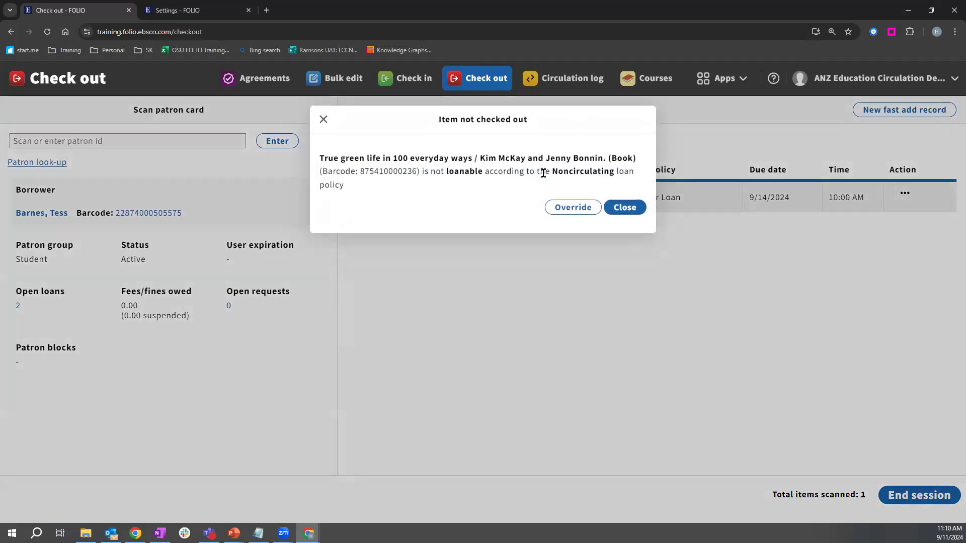
drag(552, 171, 616, 171)
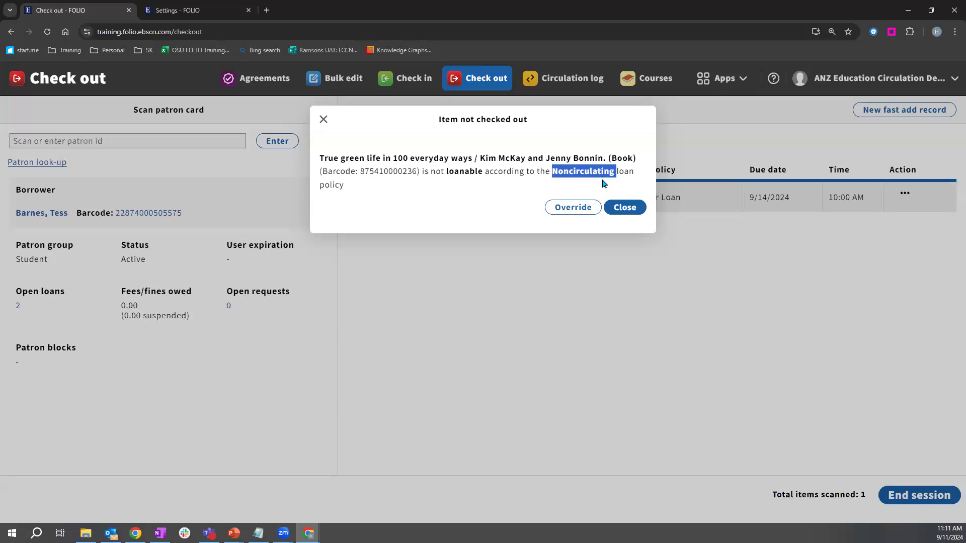
click(633, 212)
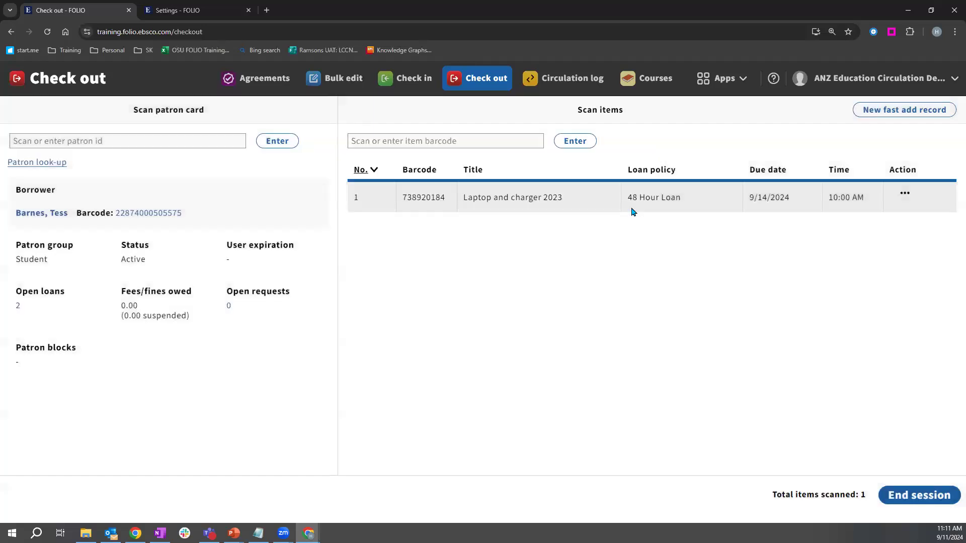
click(396, 144)
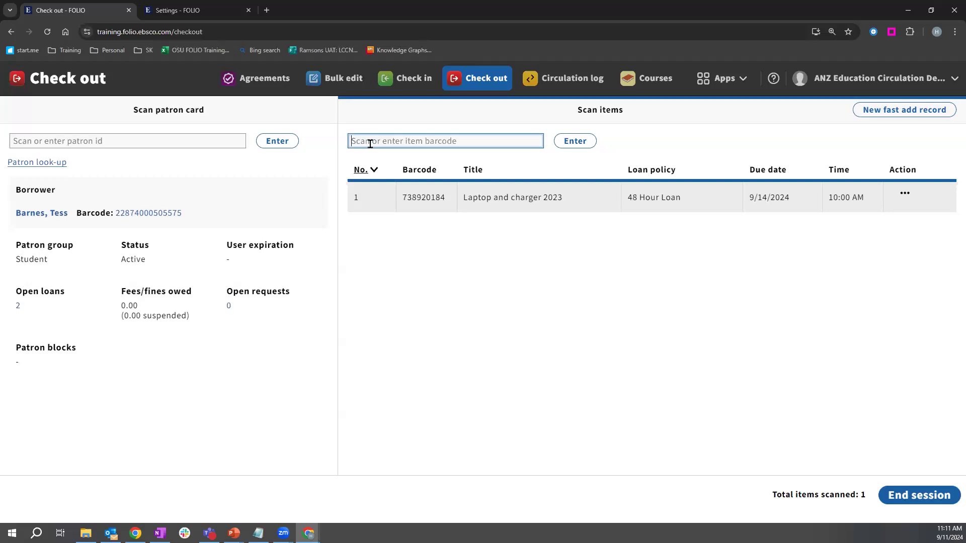
Step: Open a New fast add record form, look over its fields, and cancel without saving
click(902, 115)
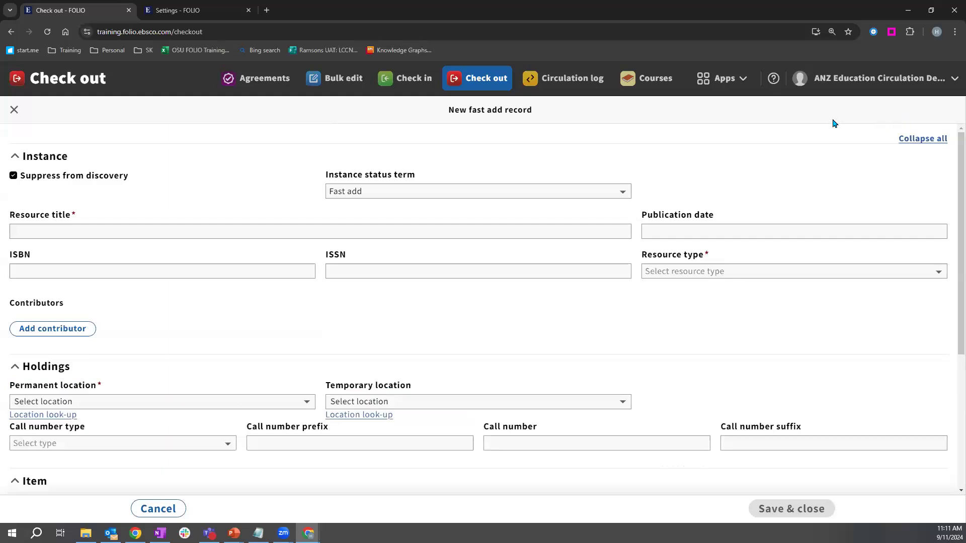
scroll(153, 228, down, 1)
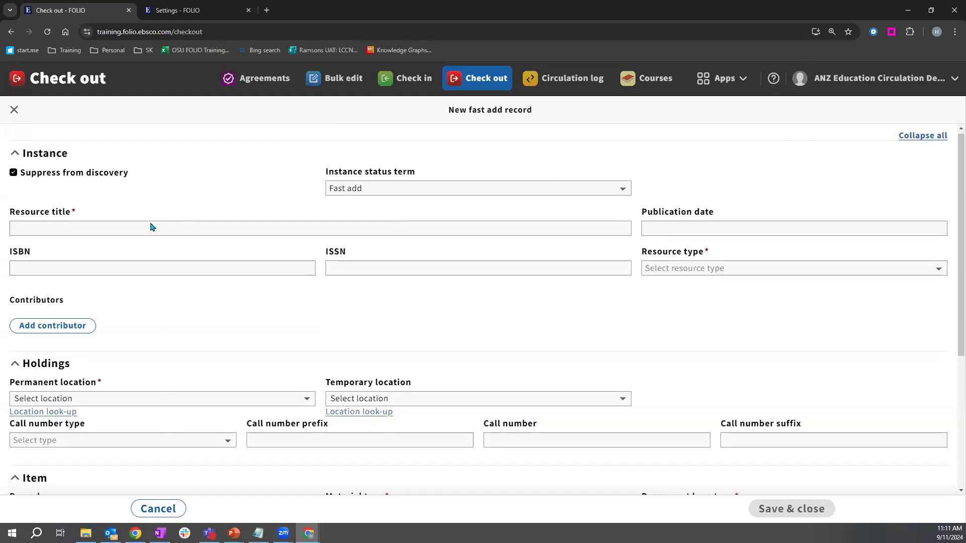
scroll(166, 226, up, 1)
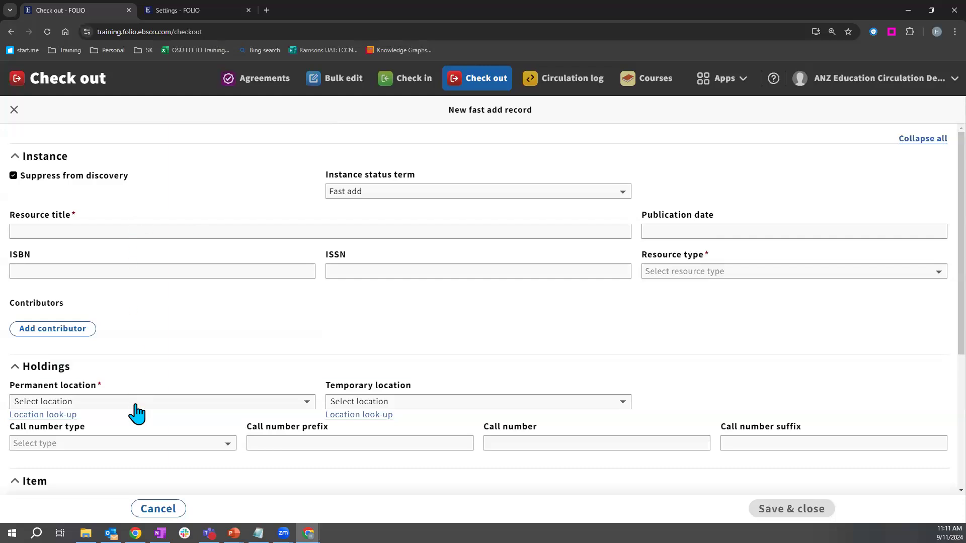
scroll(136, 412, down, 3)
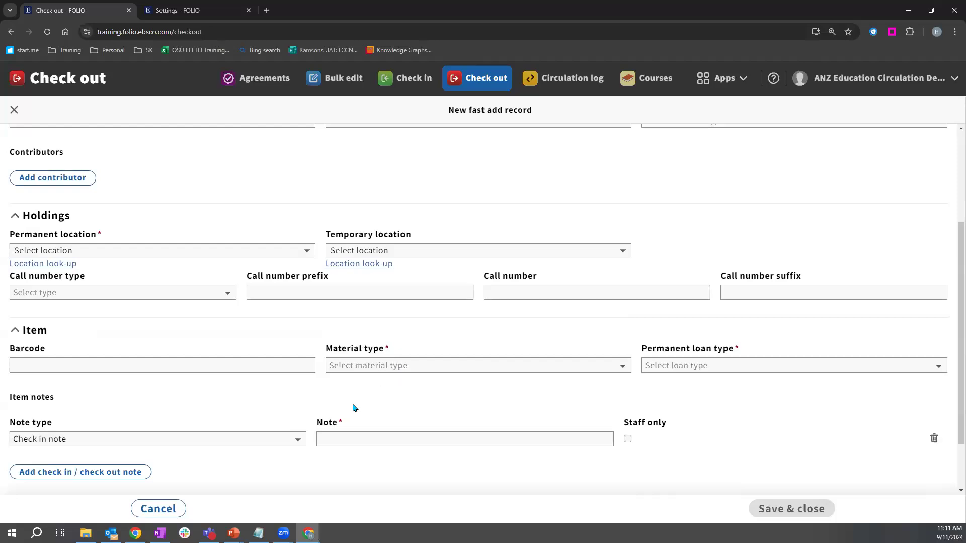
click(367, 435)
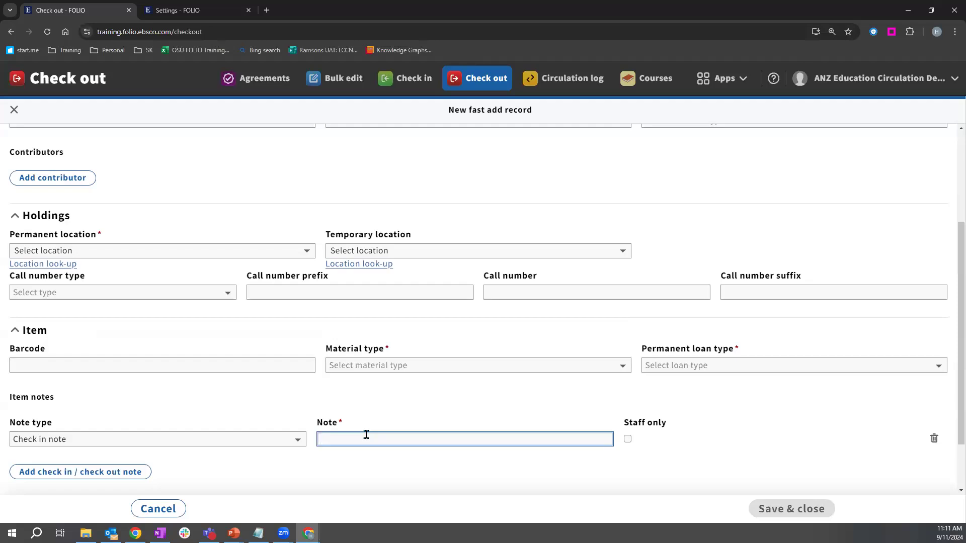
click(154, 509)
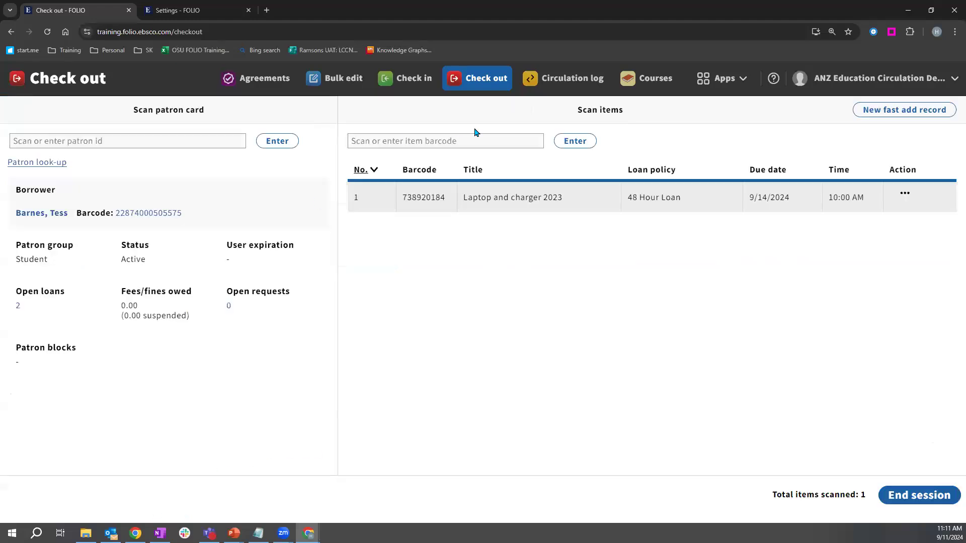
Step: View the laptop loan's details from its Action menu, then move to the Check in page
click(906, 195)
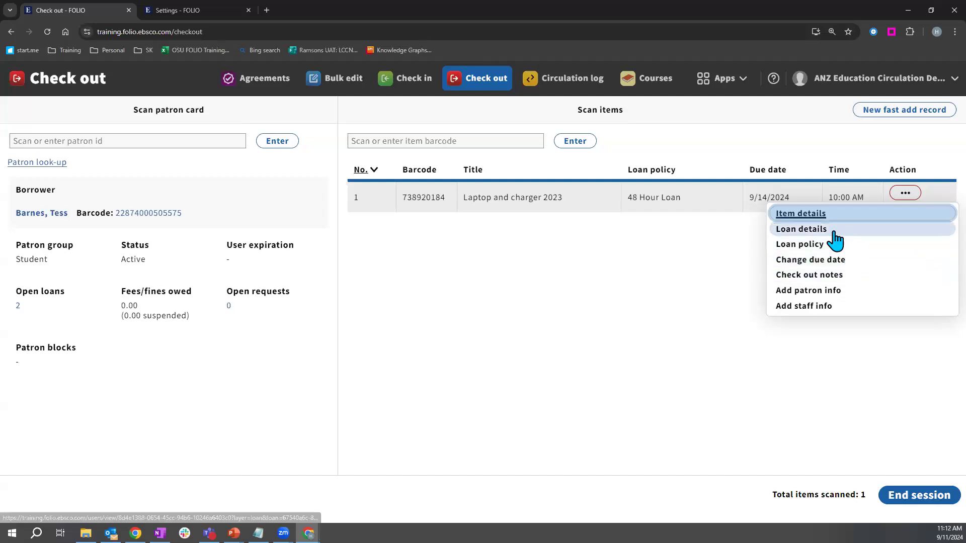
click(795, 232)
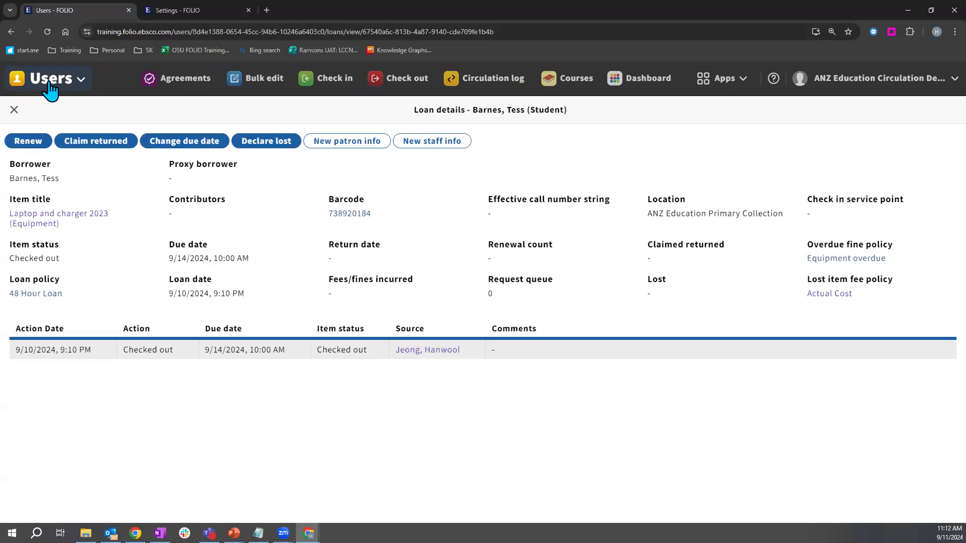
drag(412, 110, 537, 114)
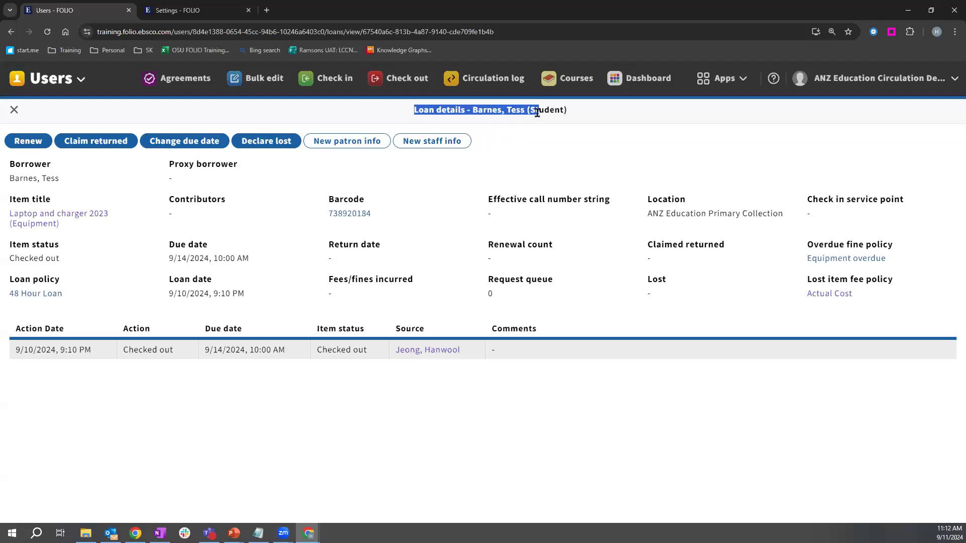
click(397, 305)
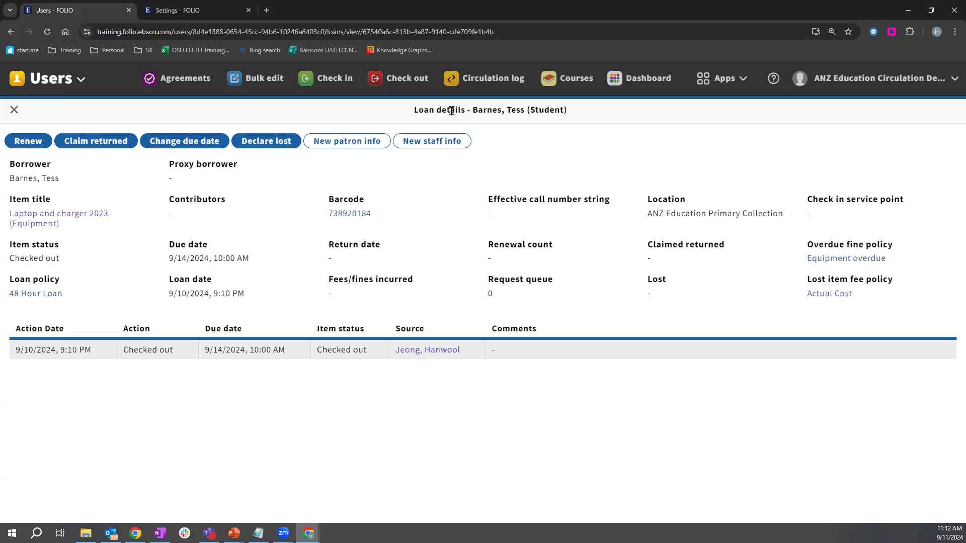
click(333, 91)
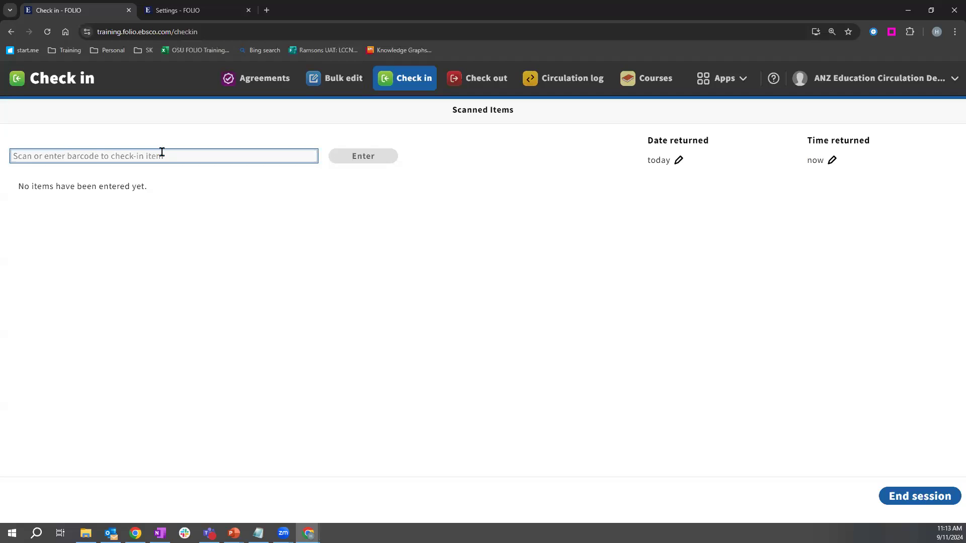
click(679, 160)
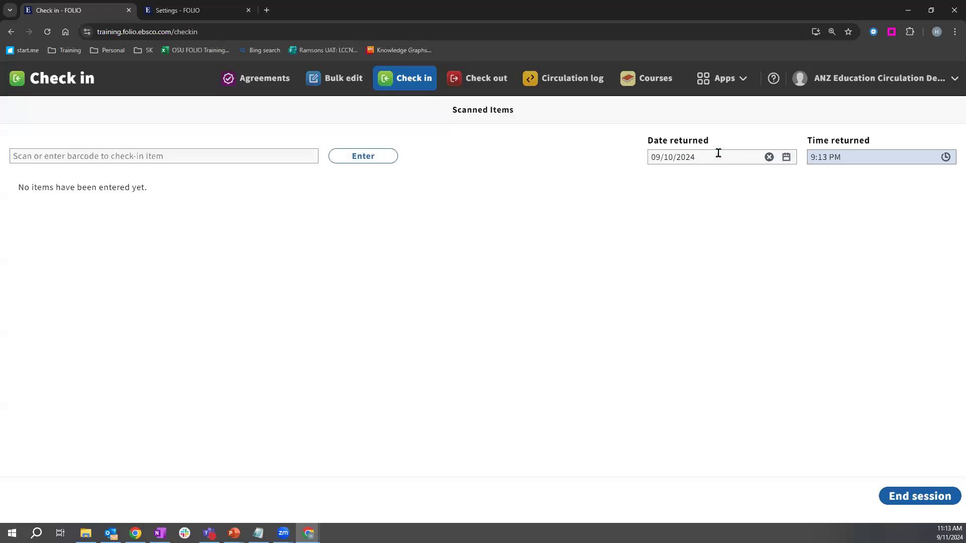
click(769, 157)
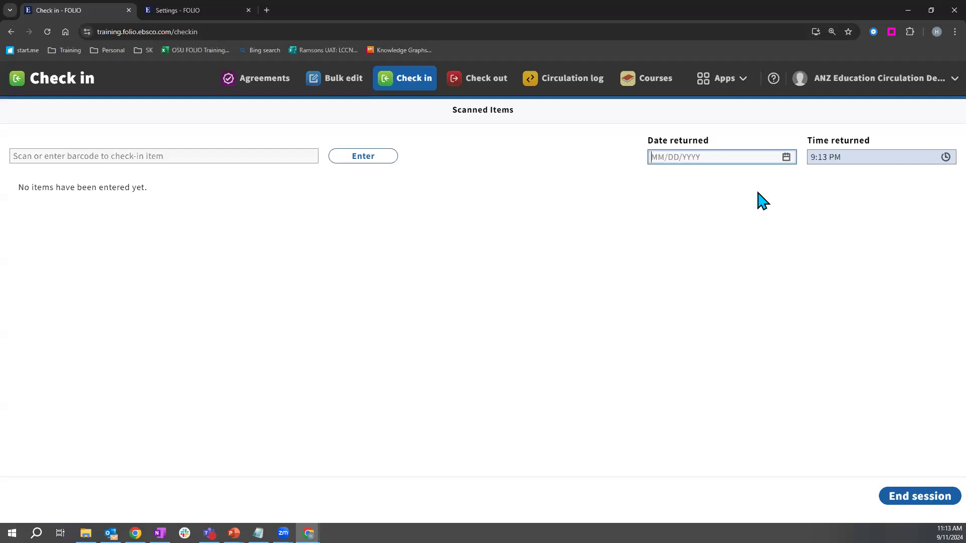
click(786, 158)
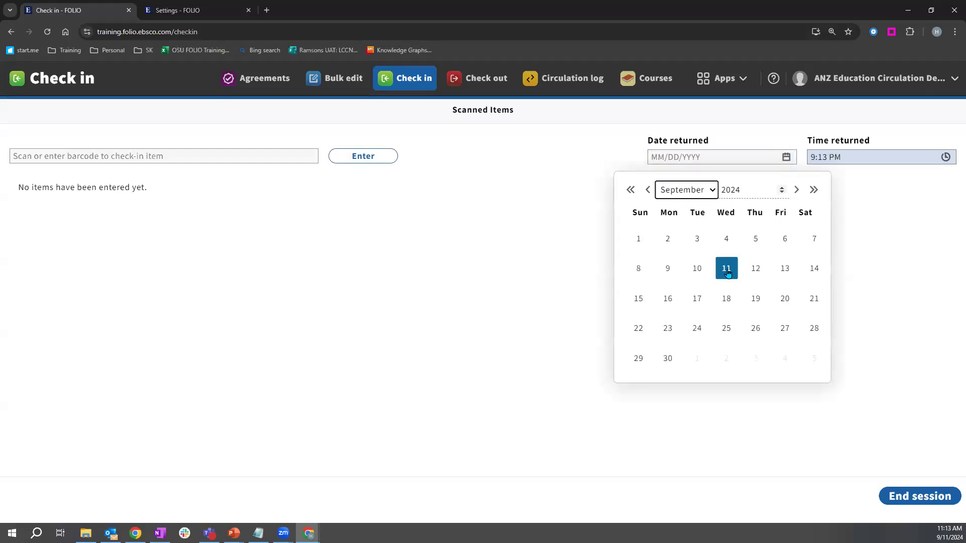
click(638, 269)
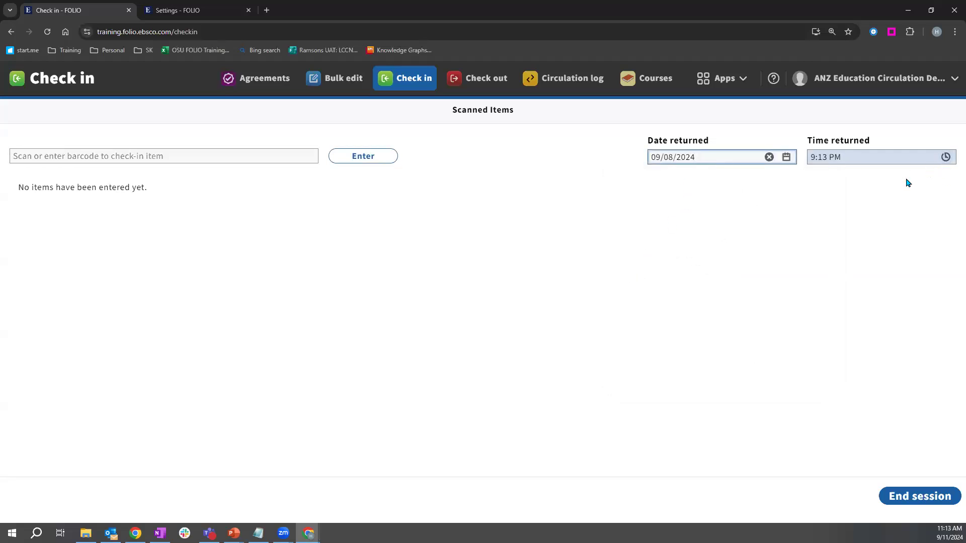
key(alt+Tab)
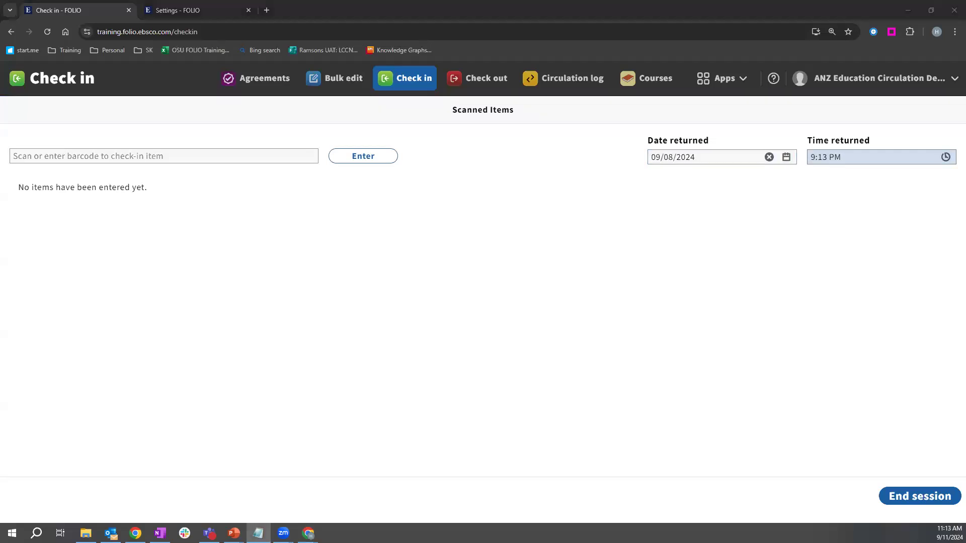
click(247, 151)
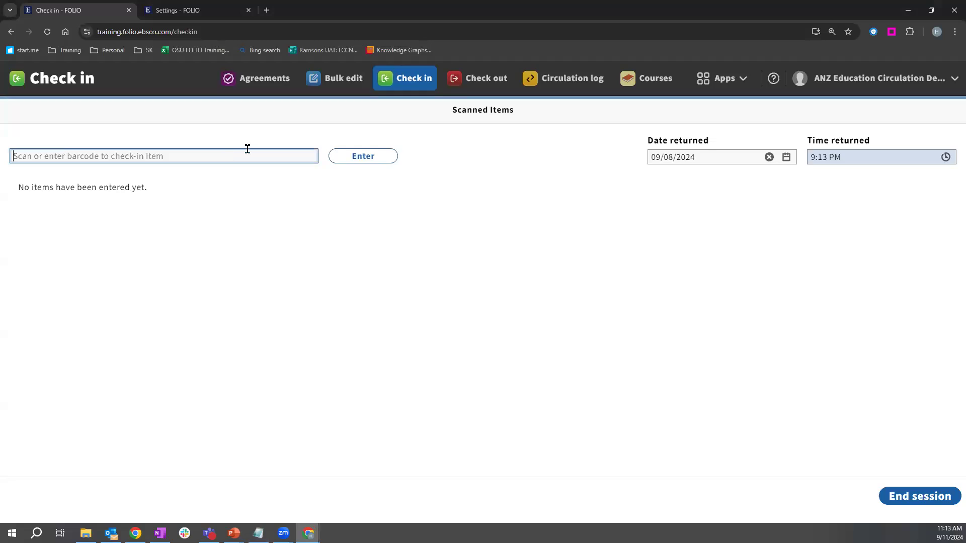
key(ctrl+v)
click(365, 160)
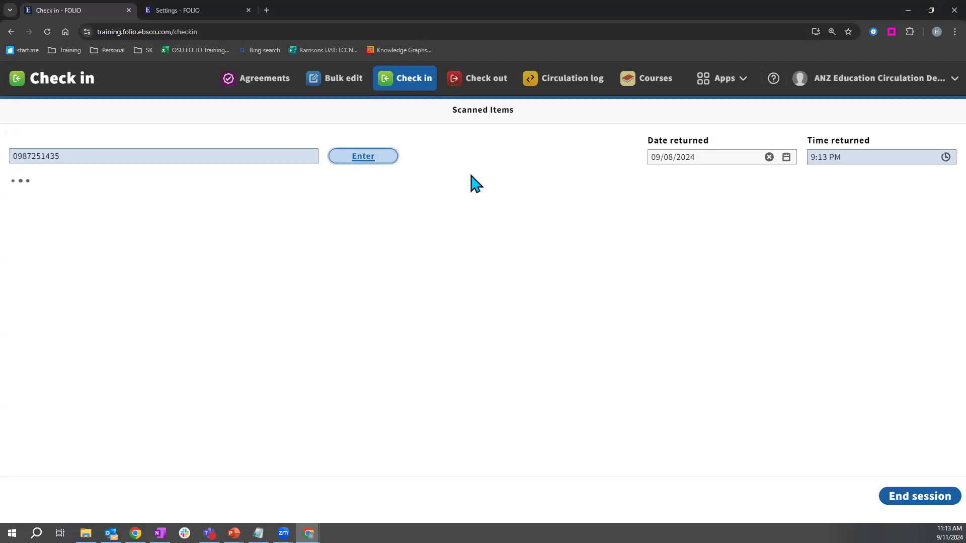
Step: Review the processed versus actual return times for Outliers, then close the details
click(55, 218)
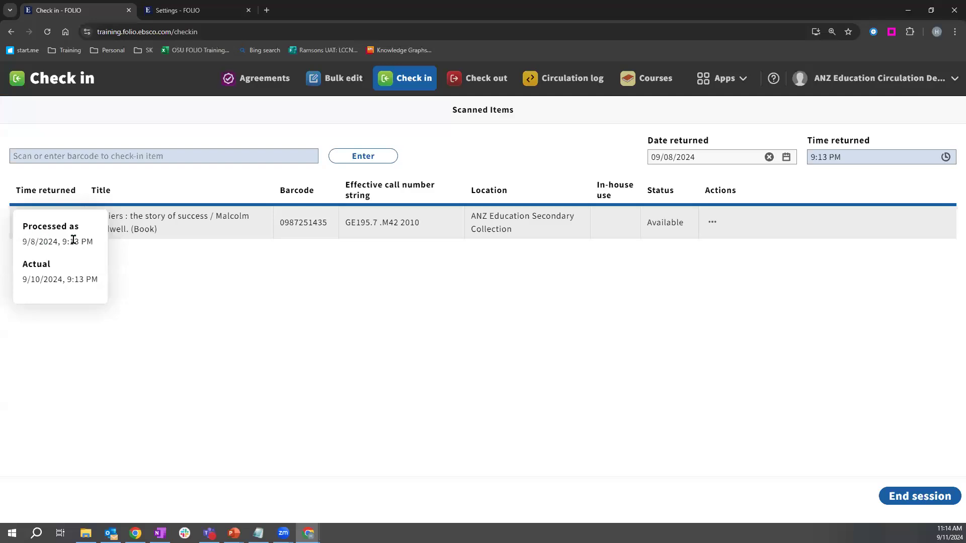
double_click(37, 279)
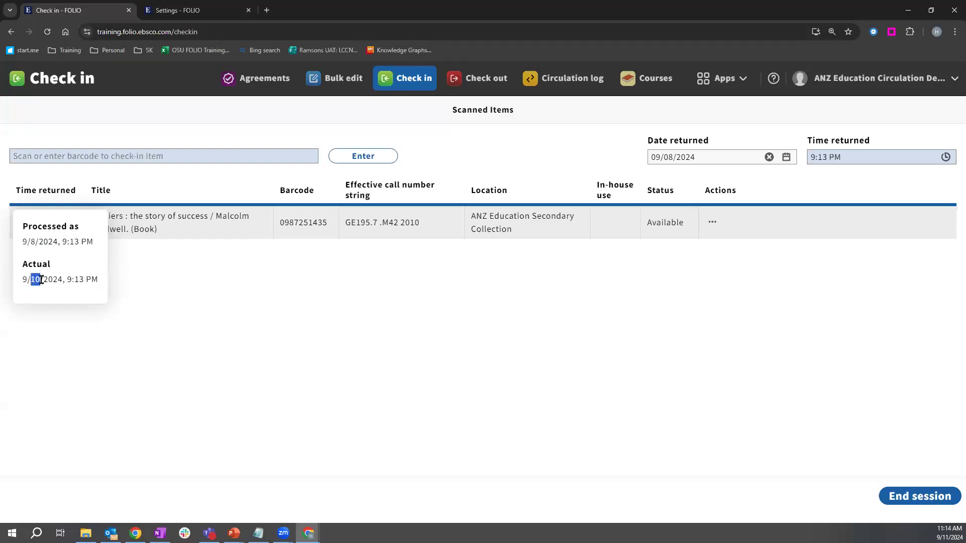
click(31, 240)
double_click(33, 242)
key(alt+Tab)
click(277, 340)
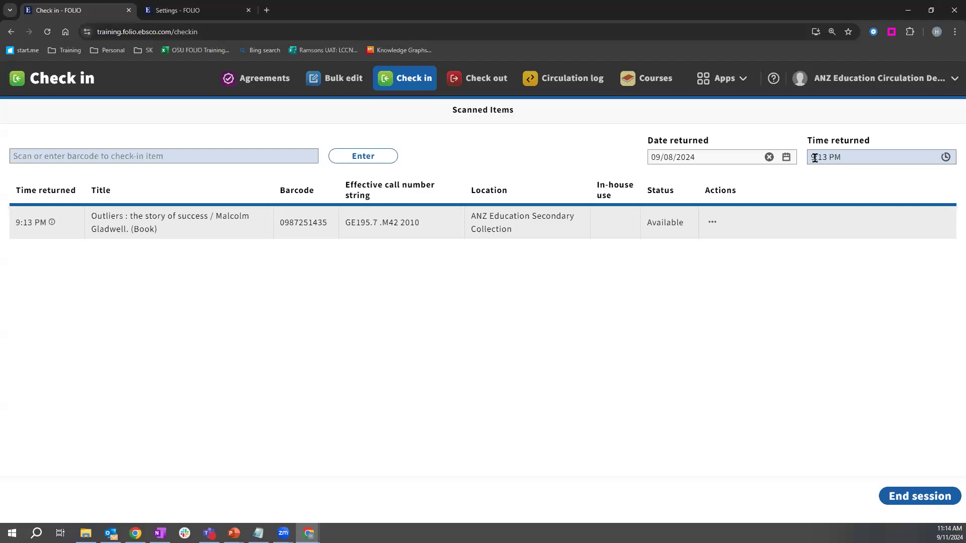
Step: Open Inventory, then the Requests app, and advance the presentation to the Types of requests slide
click(736, 94)
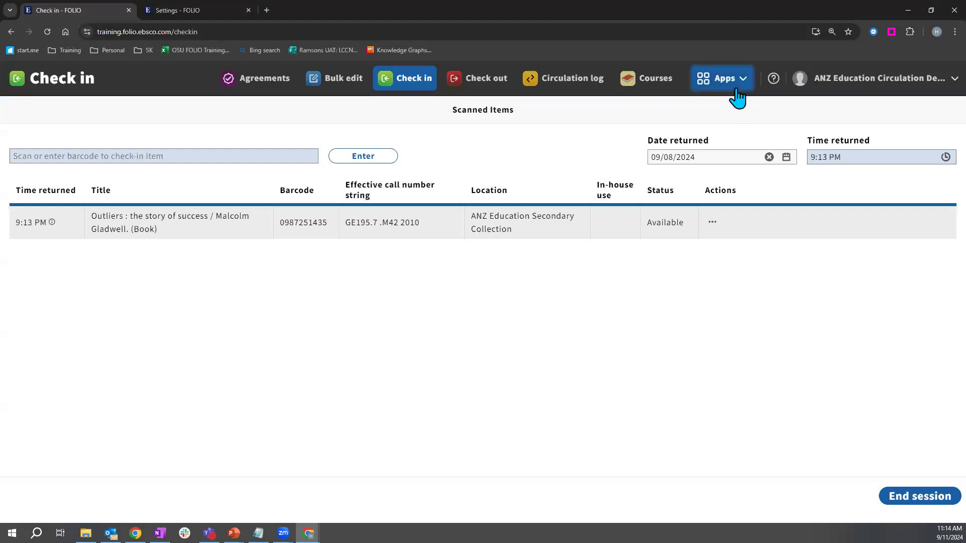
click(623, 236)
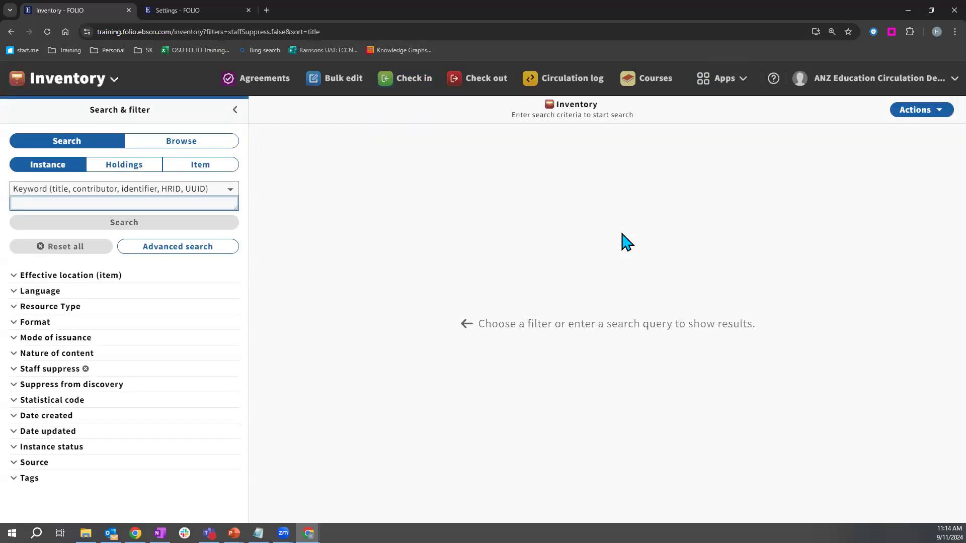
click(729, 86)
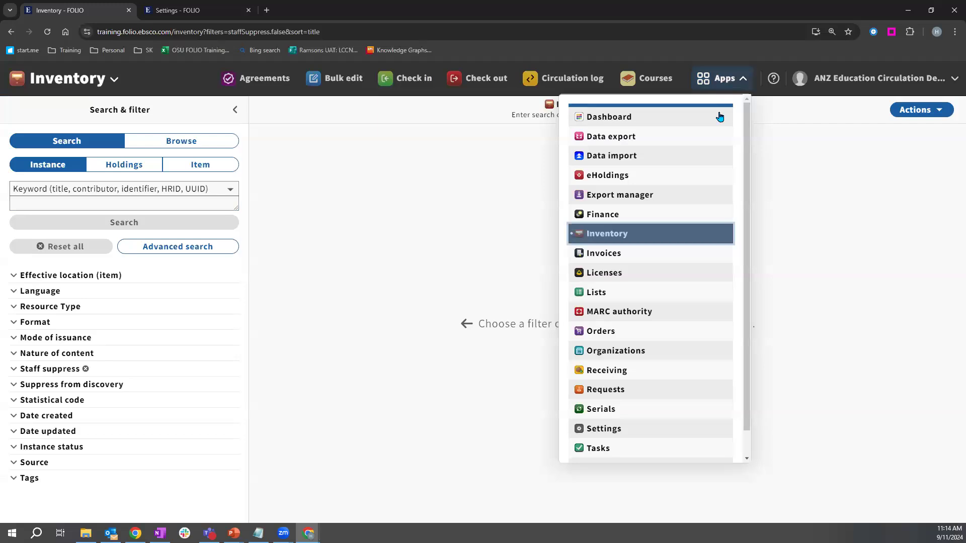
click(621, 393)
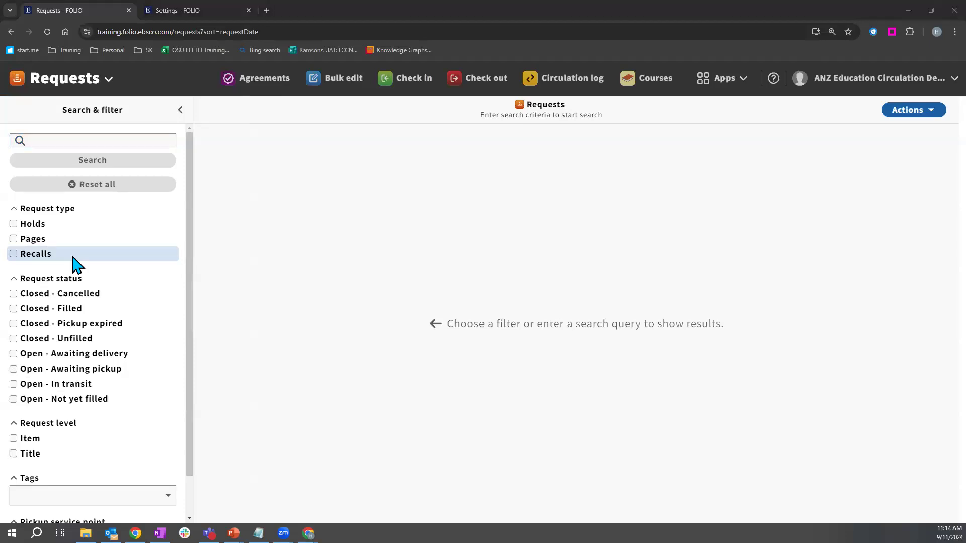
key(alt+Tab)
key(Right)
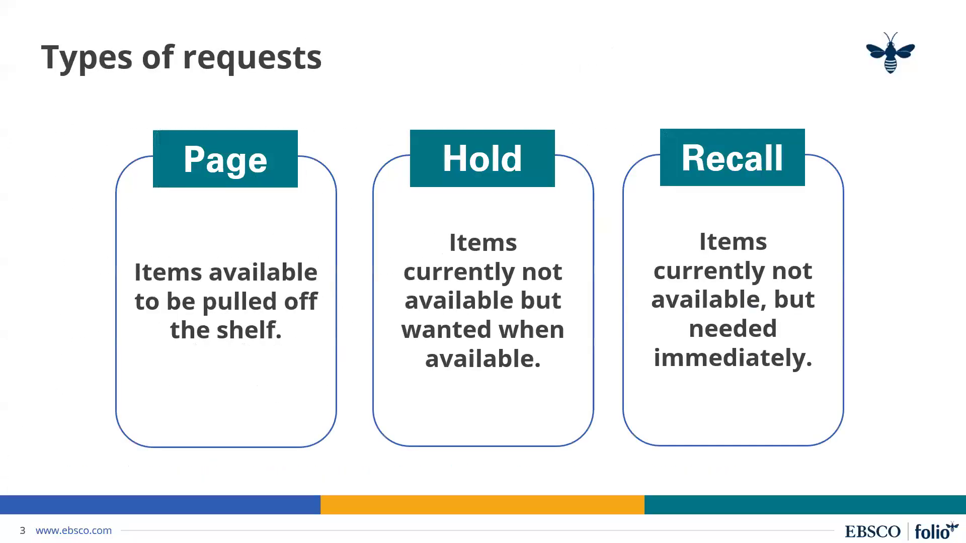
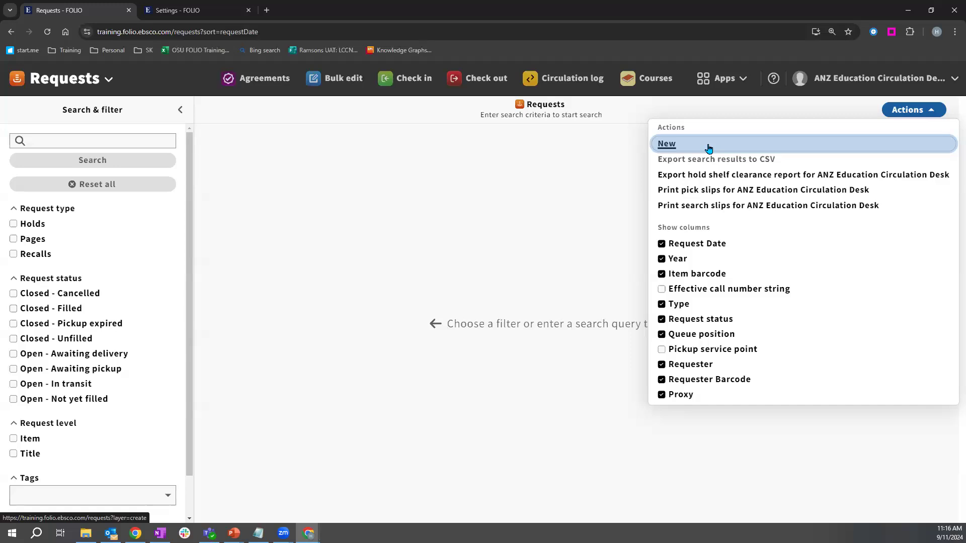
Step: Switch from Requests to the Inventory app through the Apps menu
click(719, 80)
click(622, 240)
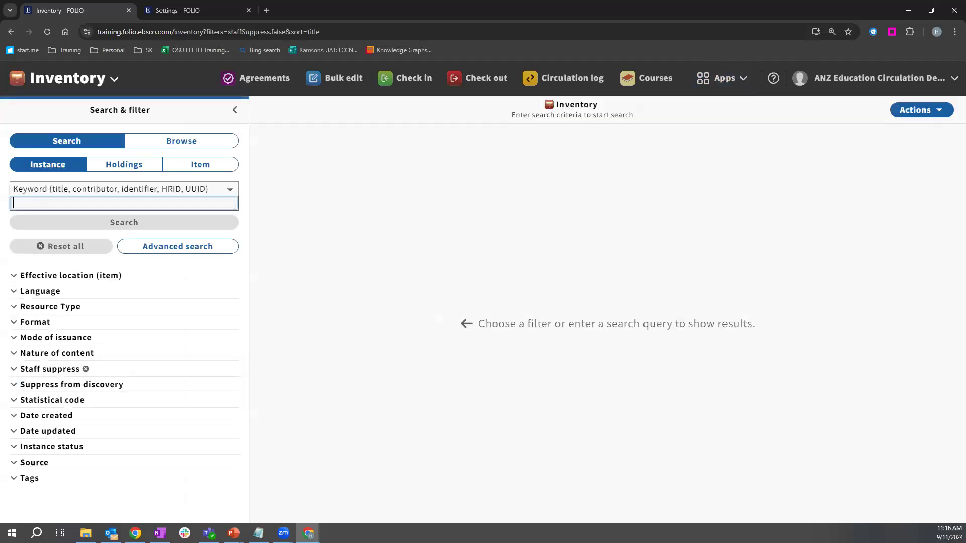
key(alt+Tab)
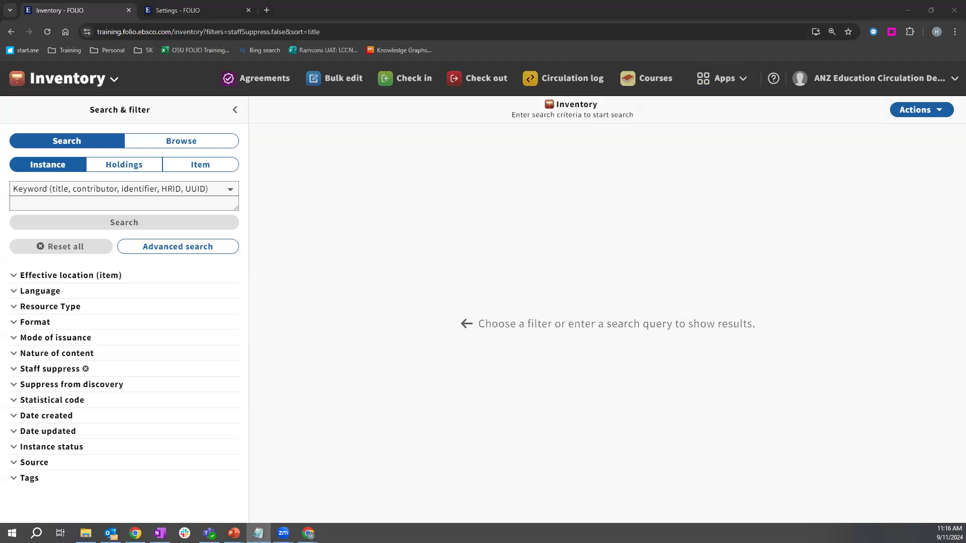
click(164, 170)
click(82, 195)
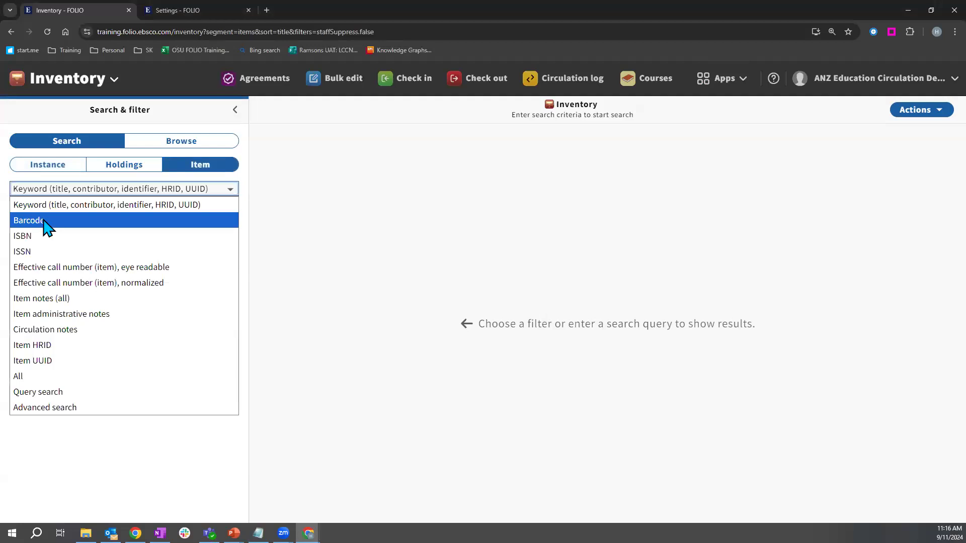
click(25, 218)
click(55, 206)
key(ctrl+v)
click(72, 227)
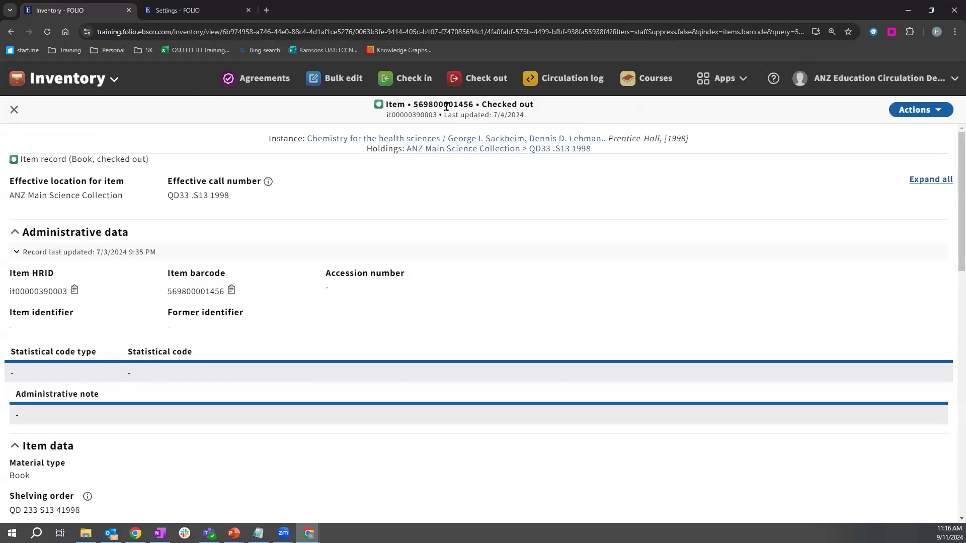
Step: Start a new request for the Chemistry for the health sciences item from its Actions menu
drag(392, 105, 531, 104)
click(542, 111)
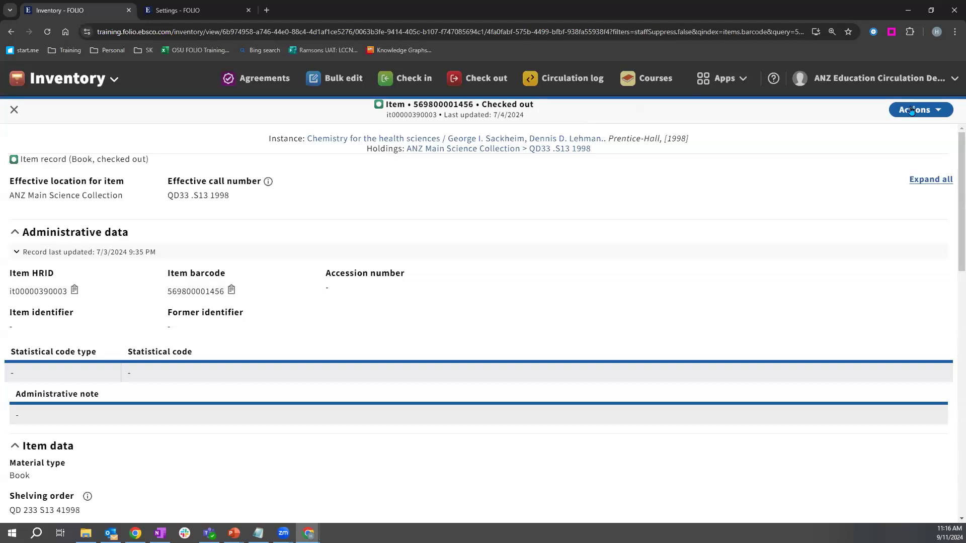
click(924, 111)
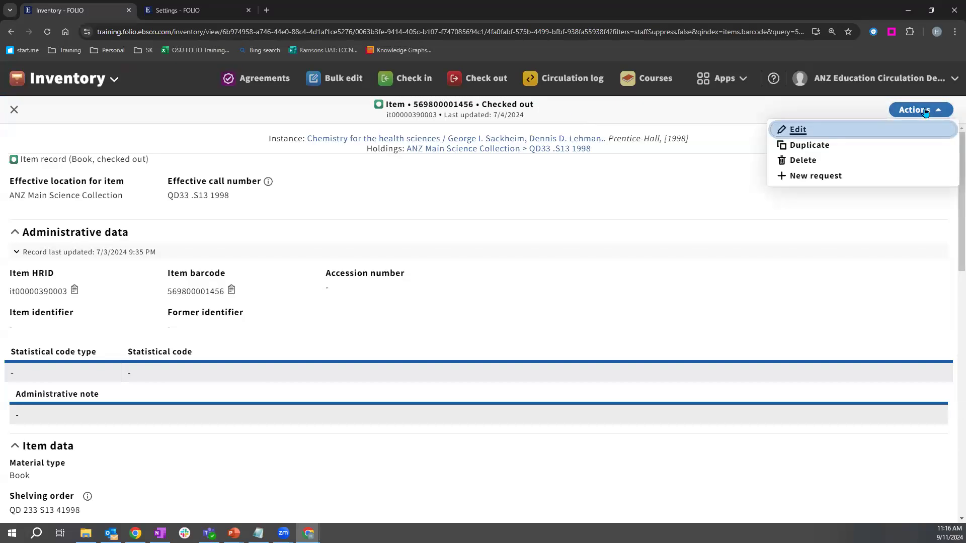
click(830, 178)
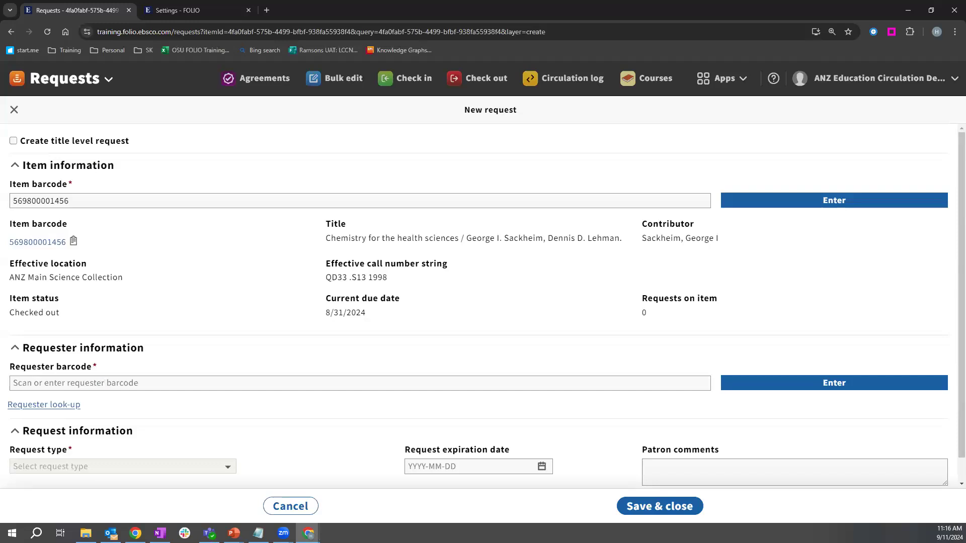
Step: Load the requester onto the request by entering their barcode
key(alt+Tab)
click(112, 384)
key(ctrl+v)
click(801, 386)
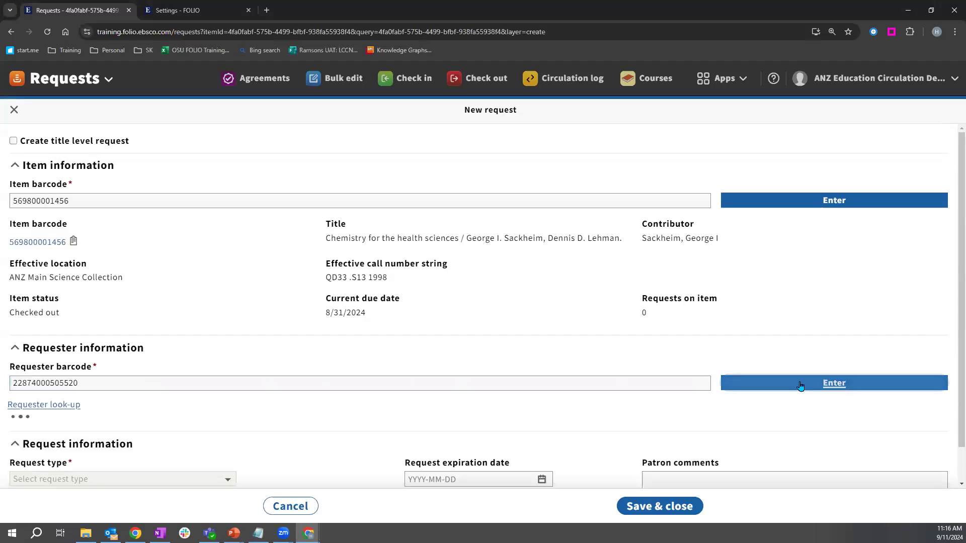
scroll(217, 382, down, 2)
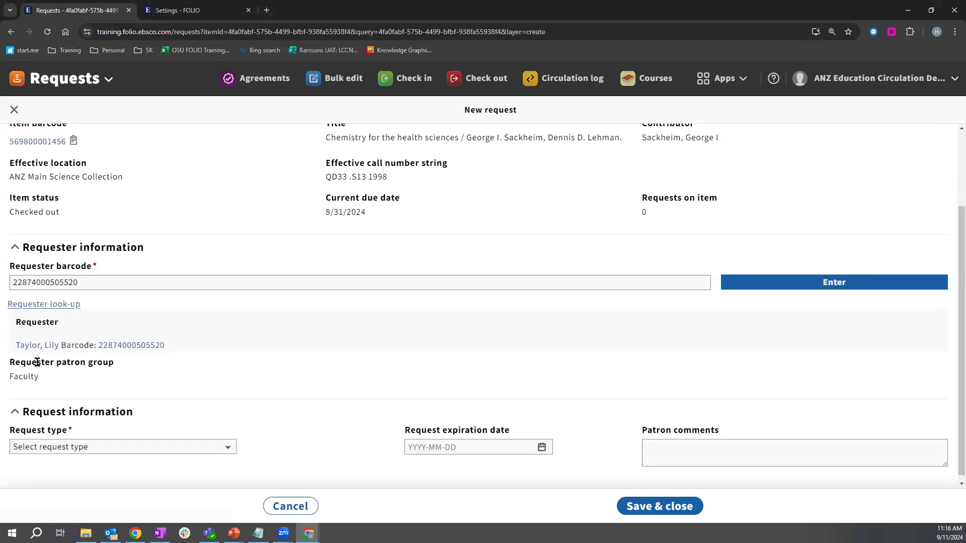
Step: Point out the item's Checked out status and the requester's Faculty patron group
drag(37, 363, 125, 366)
click(116, 381)
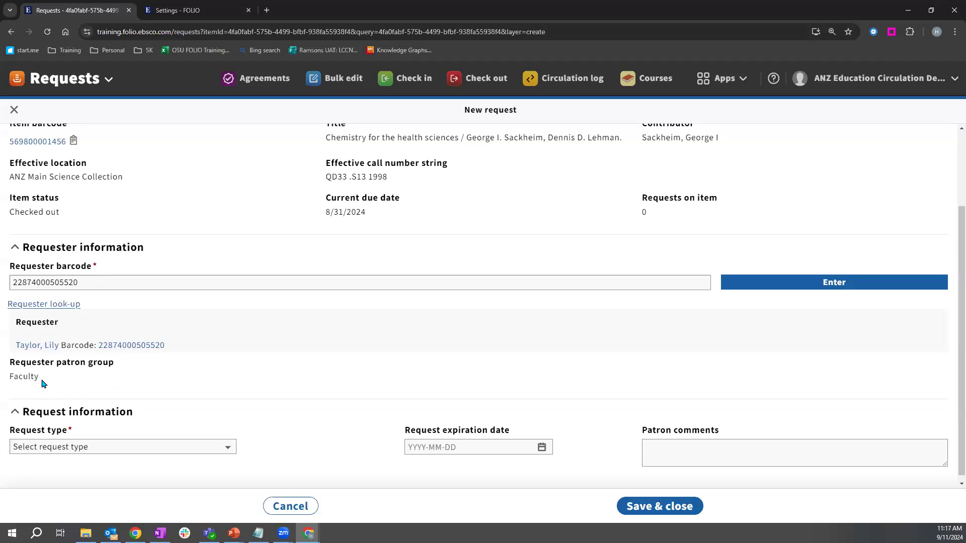
drag(10, 211, 80, 234)
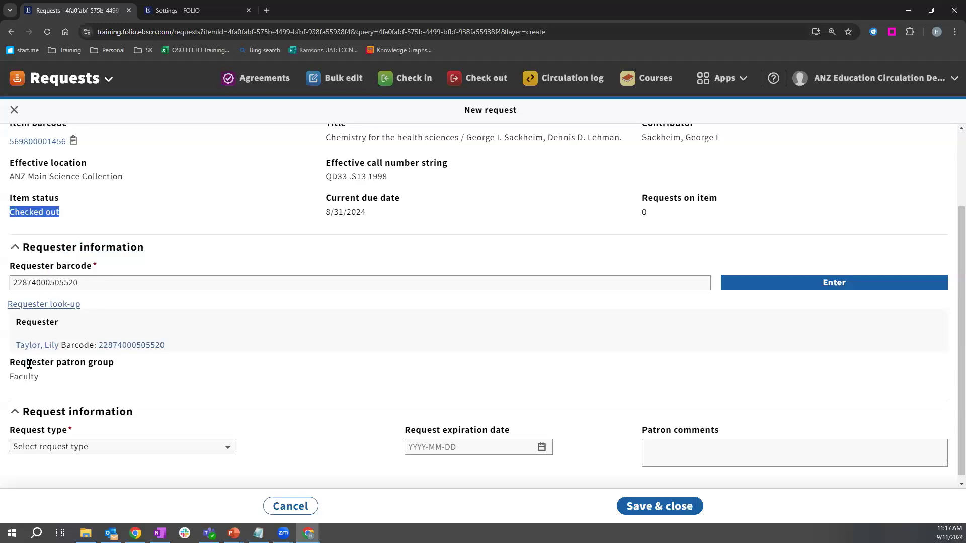
drag(10, 381, 45, 388)
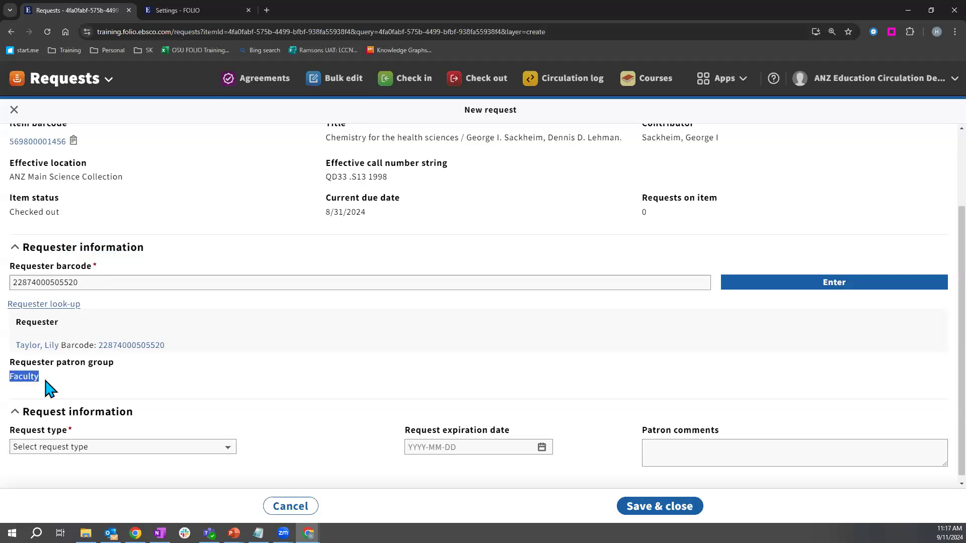
click(117, 446)
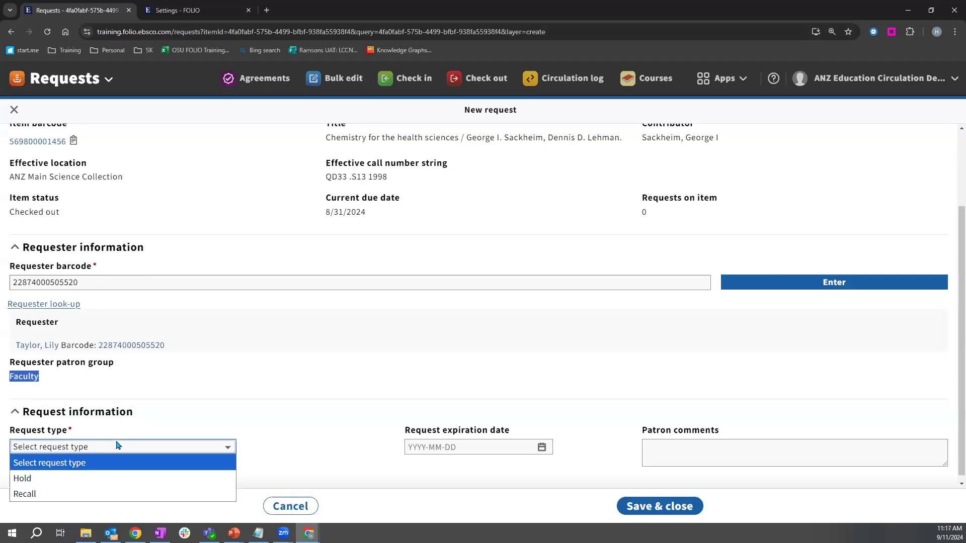
Step: Set the request type to Recall and keep Hold Shelf as fulfillment preference
click(65, 498)
click(281, 443)
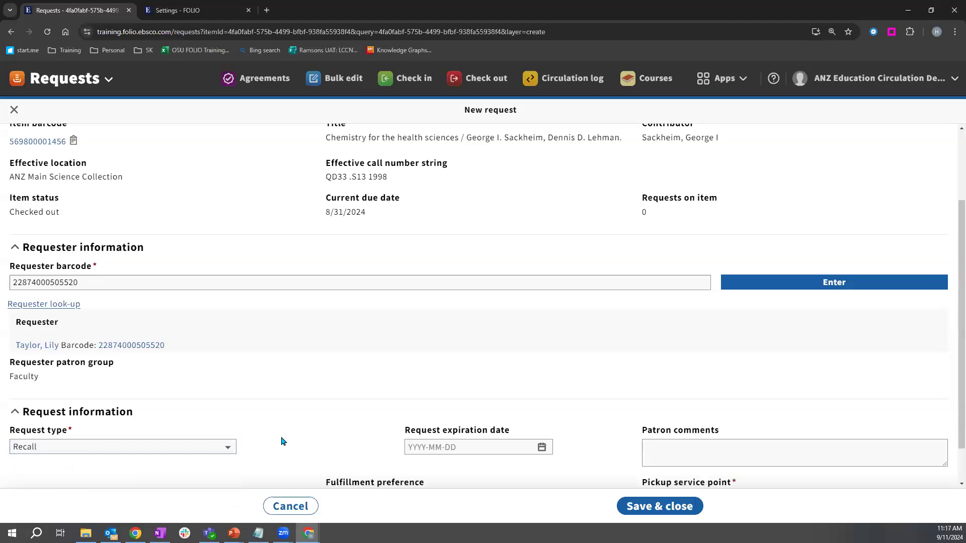
scroll(282, 443, down, 1)
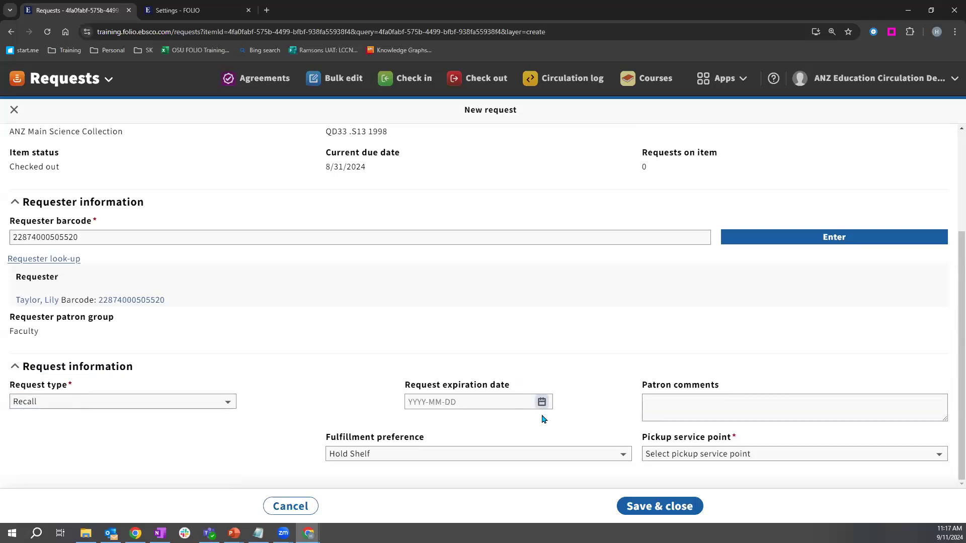
click(416, 455)
click(416, 459)
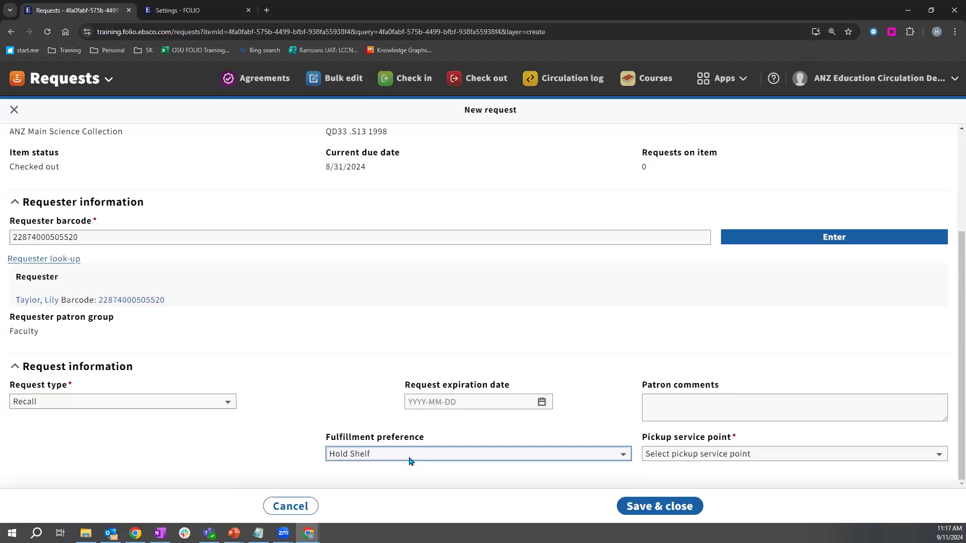
click(367, 458)
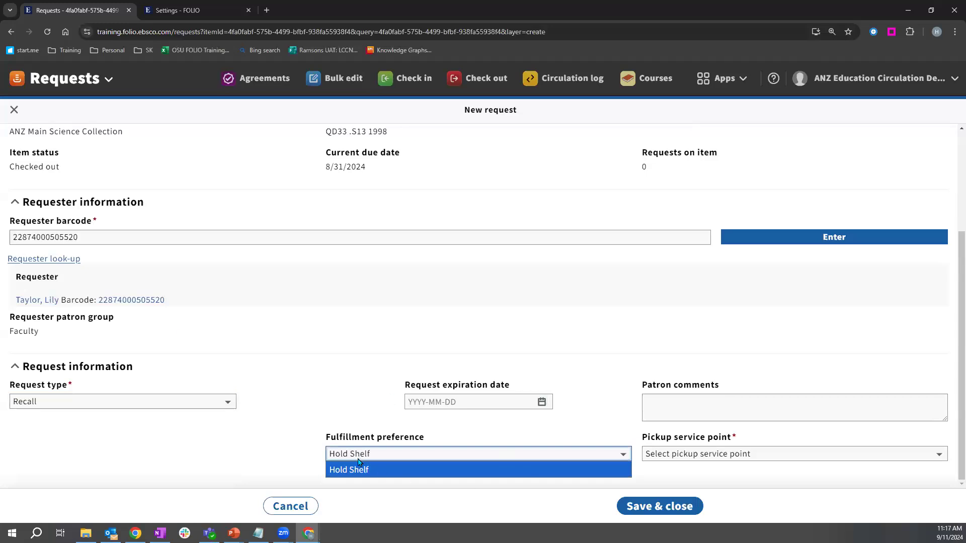
click(402, 453)
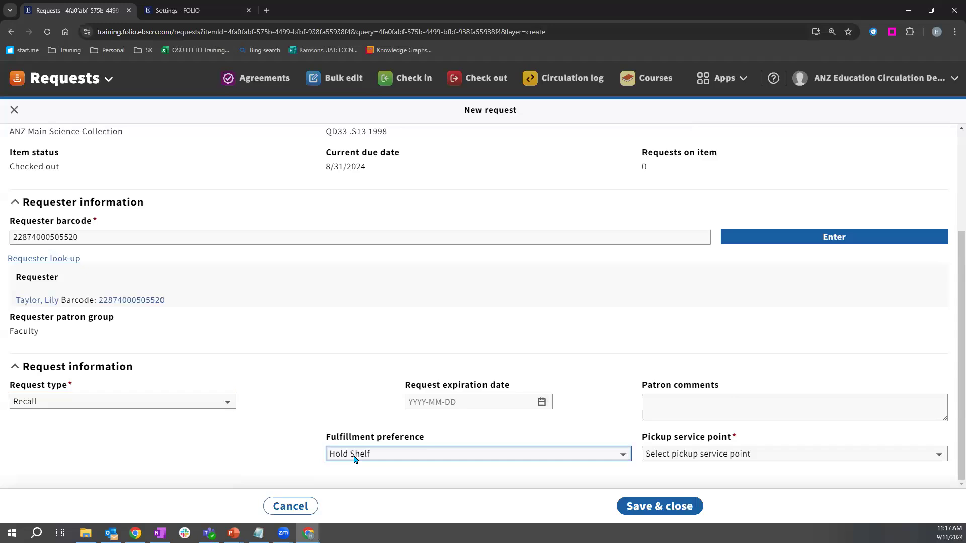
Step: Choose ANZ Main Circulation Desk for pickup, save the recall, and open Circulation log
click(699, 453)
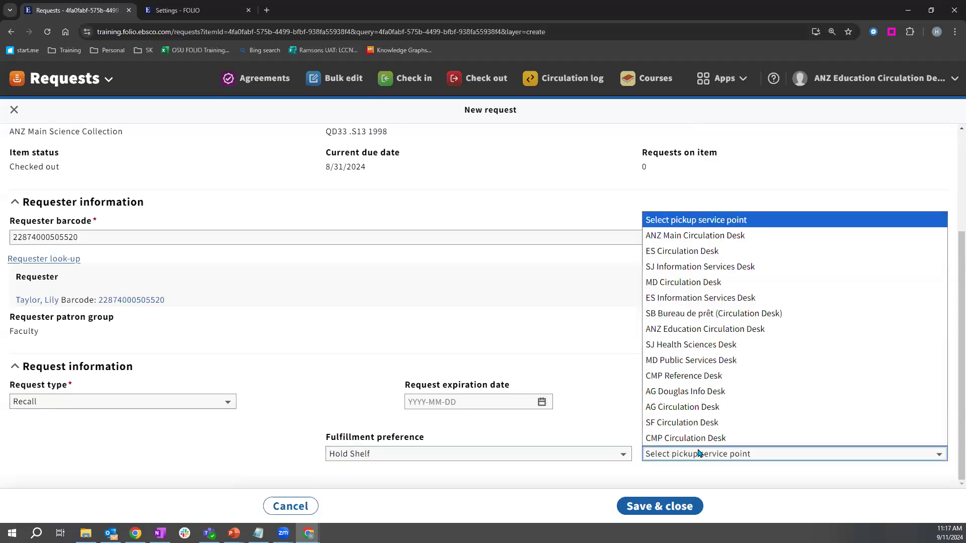
click(692, 236)
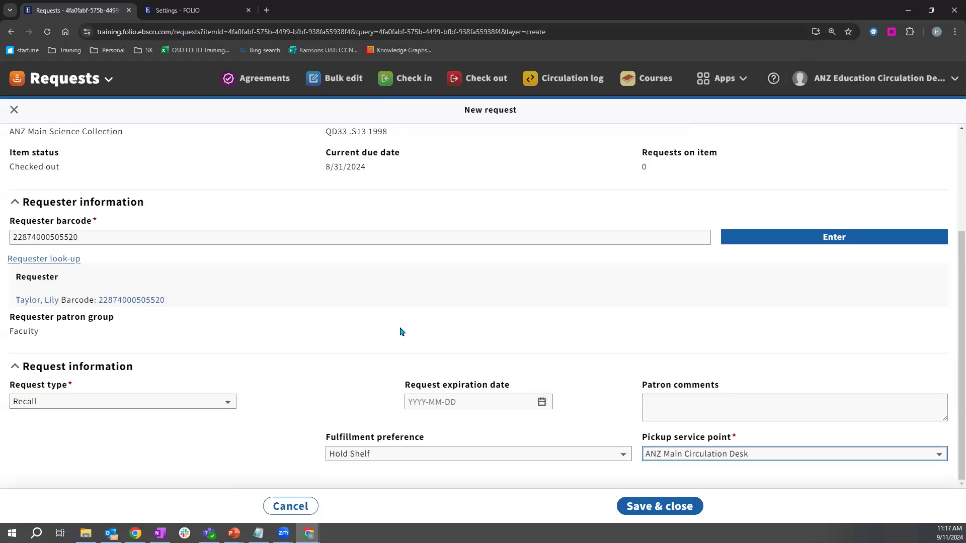
click(649, 508)
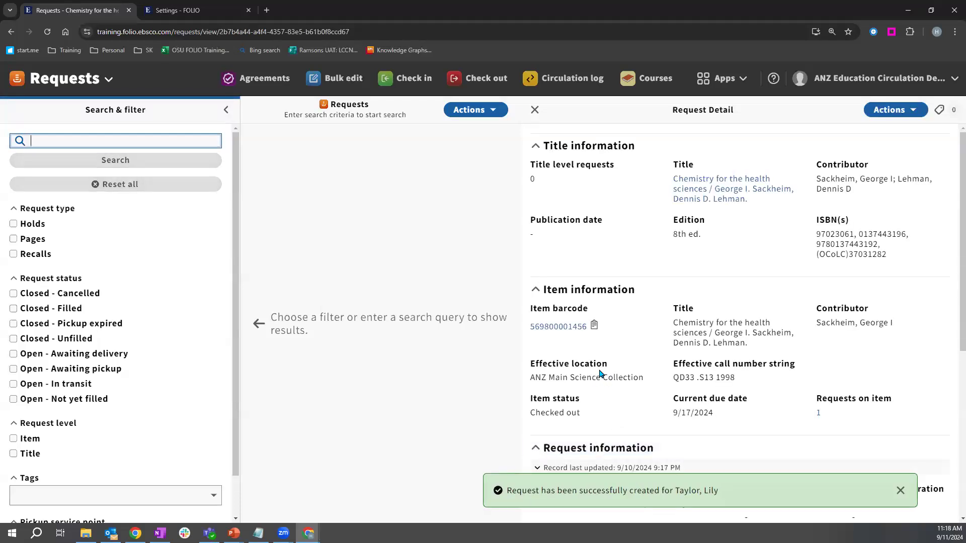
click(556, 81)
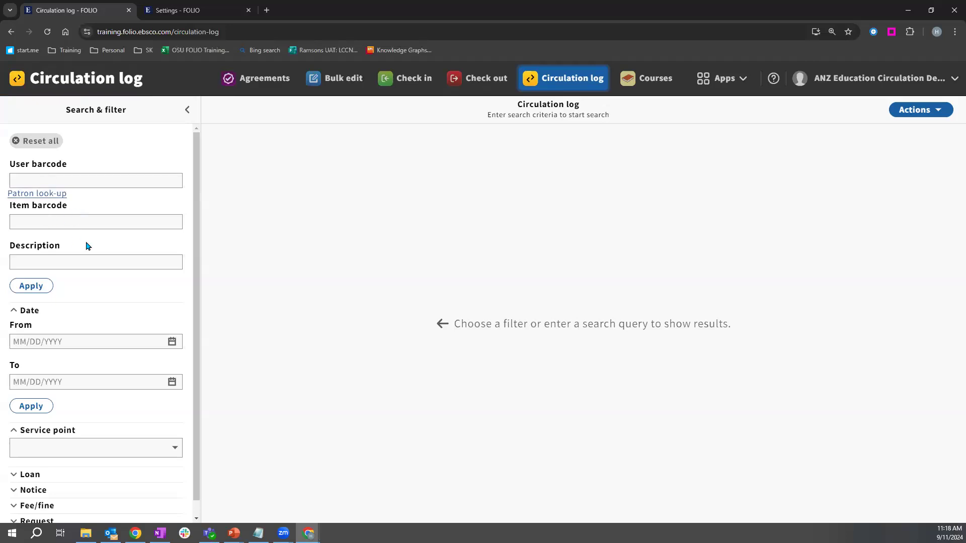
Step: Filter the Circulation log by date from 08/01/2024 to 08/31/2024, giving 356 records
scroll(123, 264, down, 1)
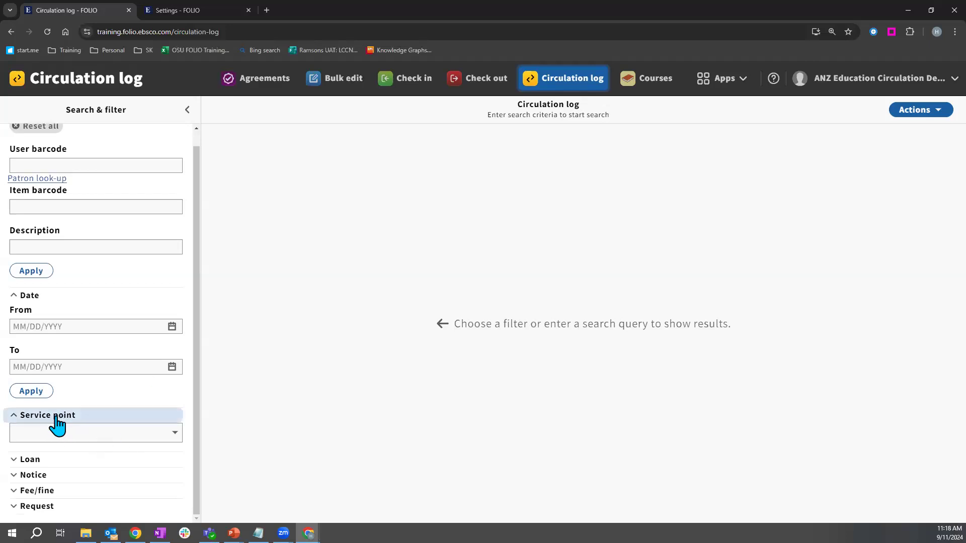
click(173, 328)
click(39, 325)
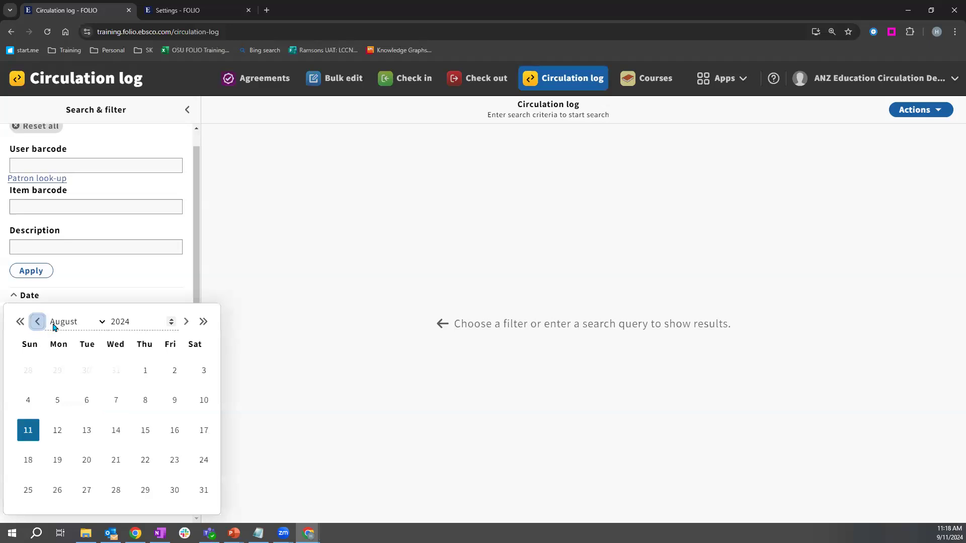
click(145, 370)
click(172, 367)
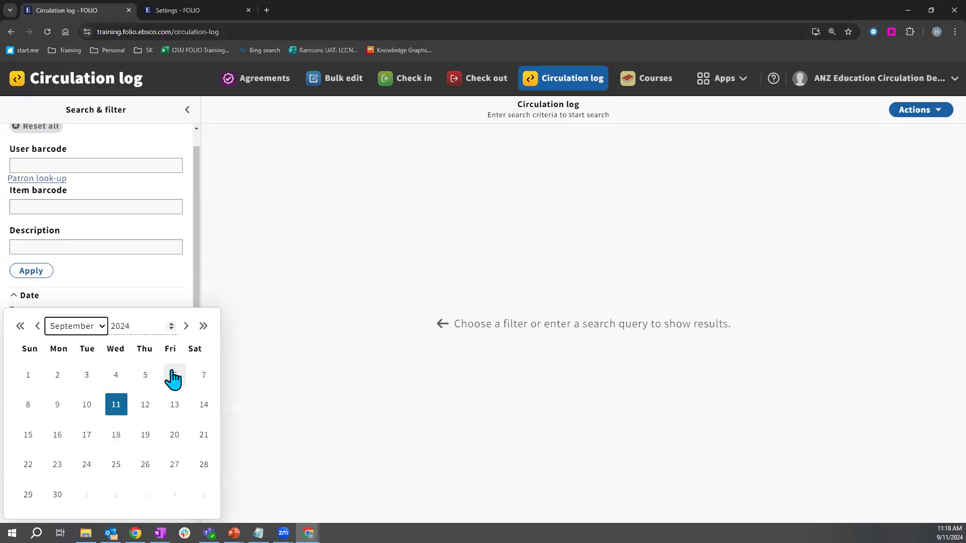
click(43, 328)
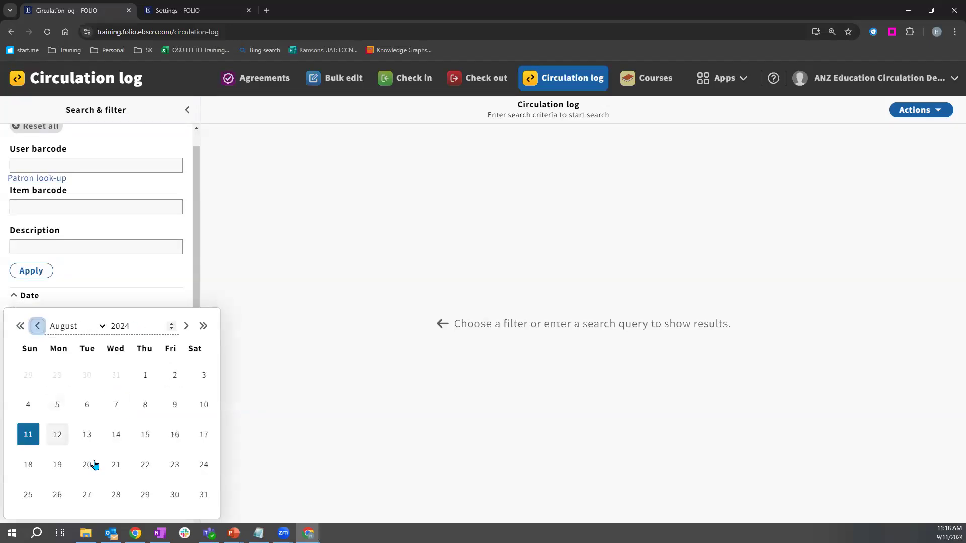
click(203, 494)
click(41, 391)
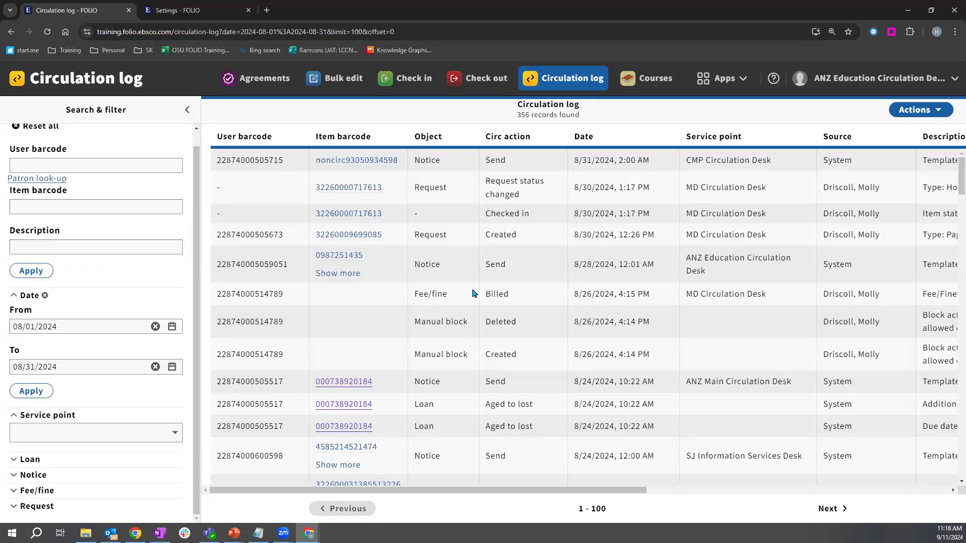
Step: Scroll through the first 100 August log entries and move on to records 101-200
scroll(473, 294, down, 3)
scroll(473, 294, down, 6)
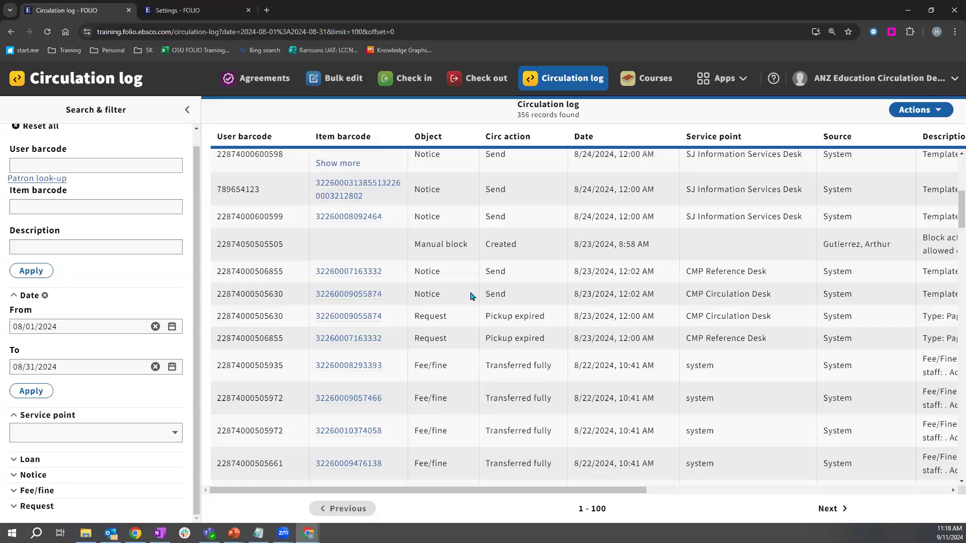
scroll(468, 298, down, 12)
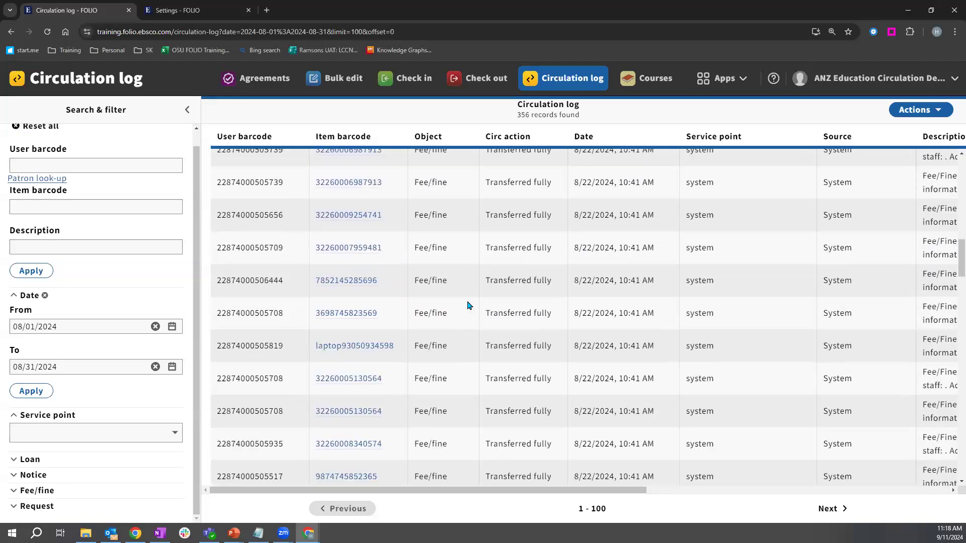
scroll(450, 410, down, 4)
scroll(449, 408, down, 8)
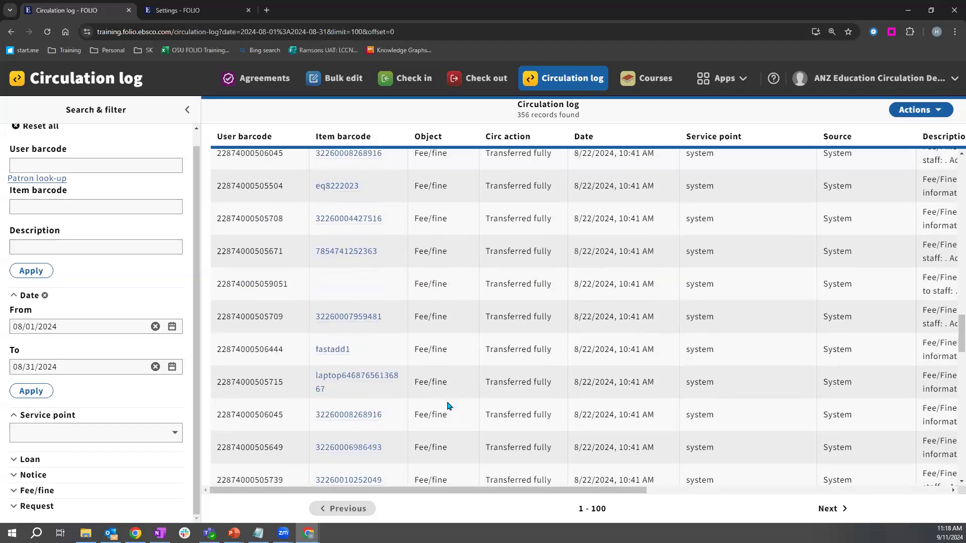
scroll(953, 378, down, 10)
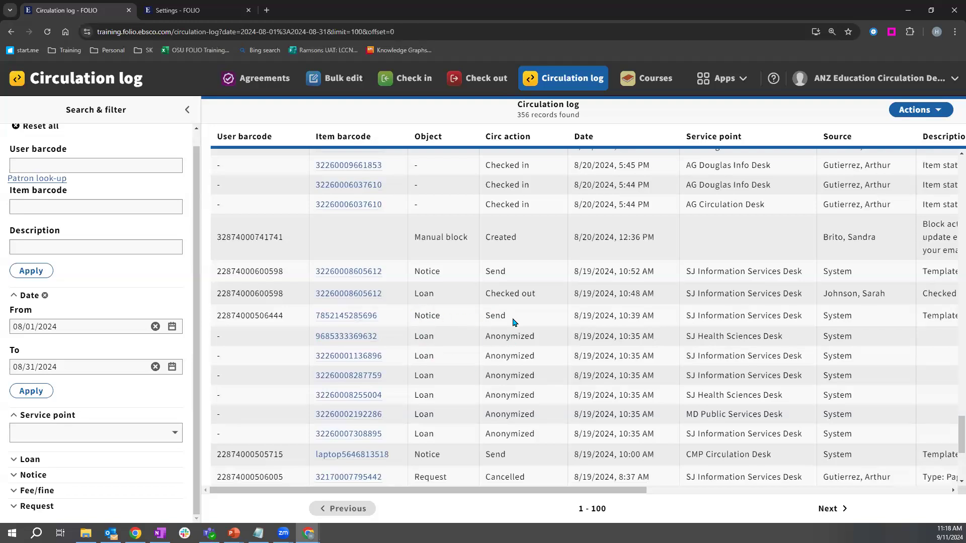
scroll(513, 324, down, 4)
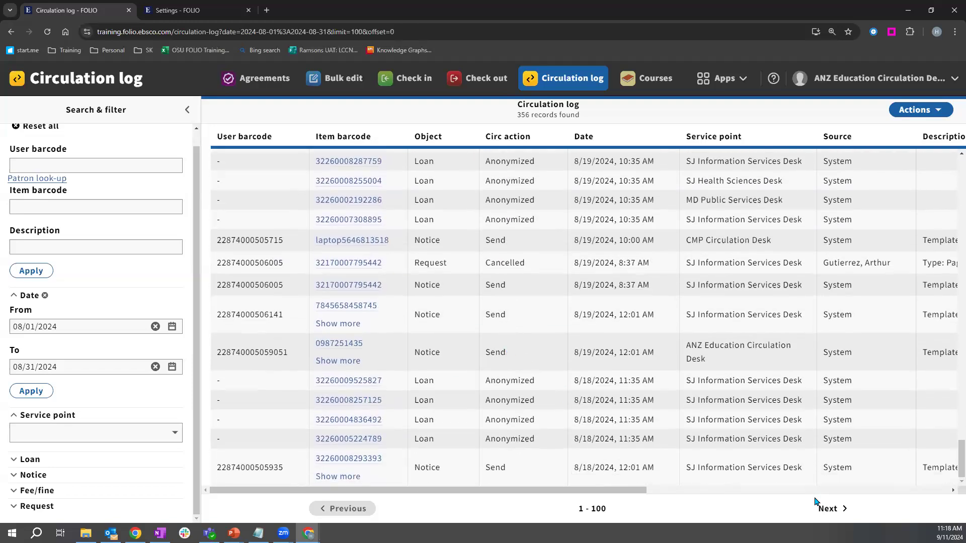
click(828, 508)
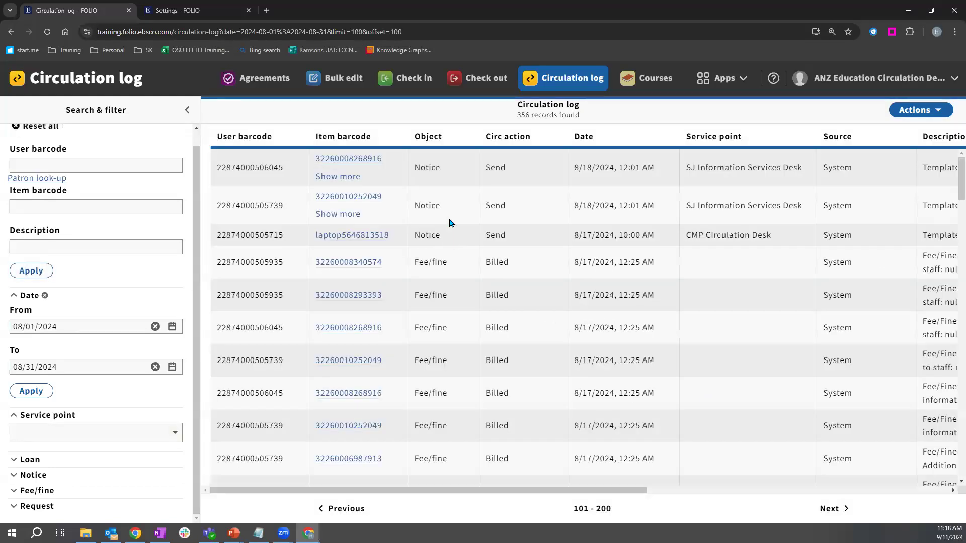
Step: Scroll the second page and point out the Checked in entry of the 9:18 AM row
scroll(450, 223, down, 10)
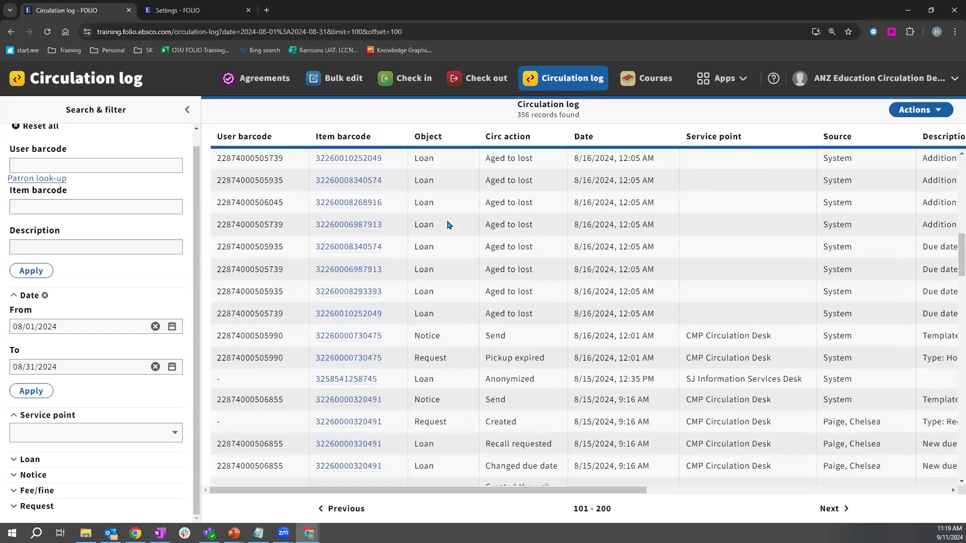
scroll(450, 225, down, 8)
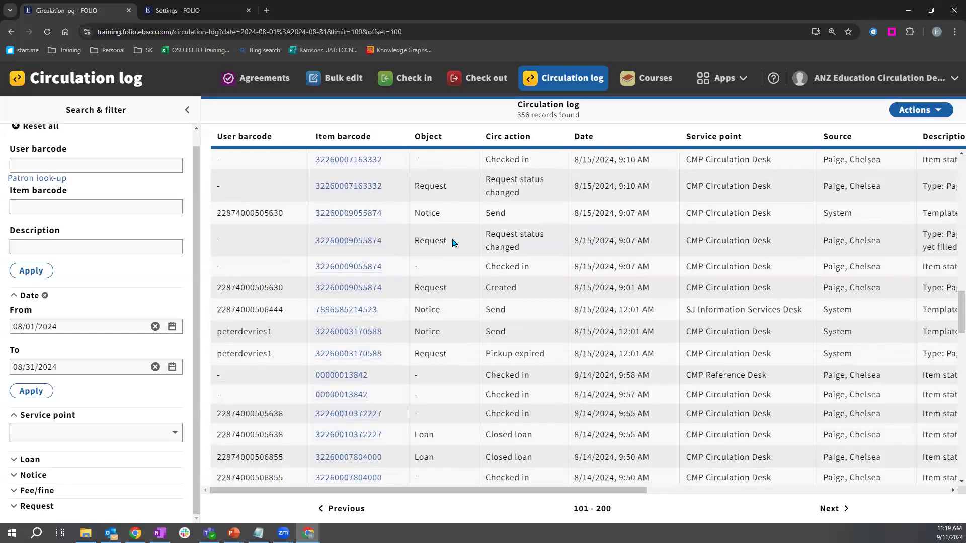
scroll(454, 243, down, 8)
scroll(454, 248, down, 4)
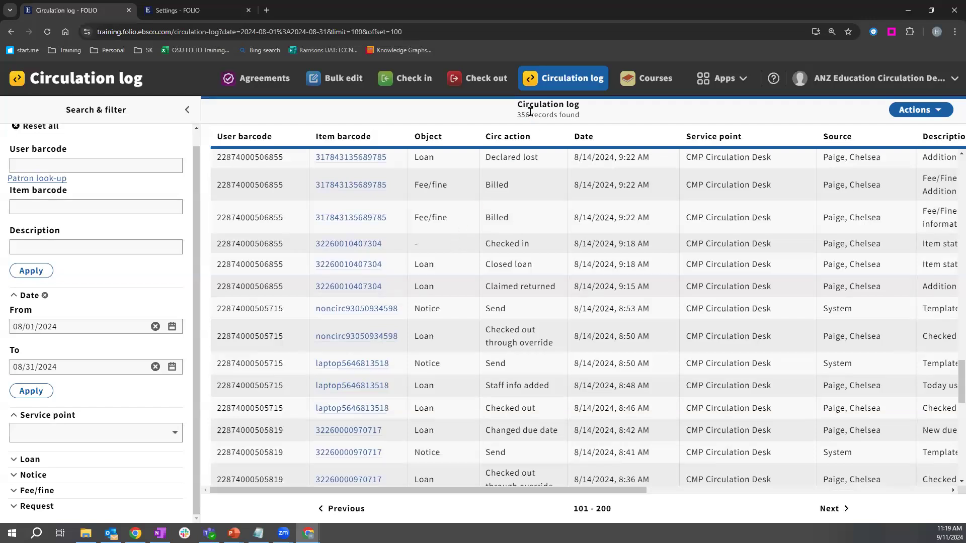
drag(486, 246, 545, 251)
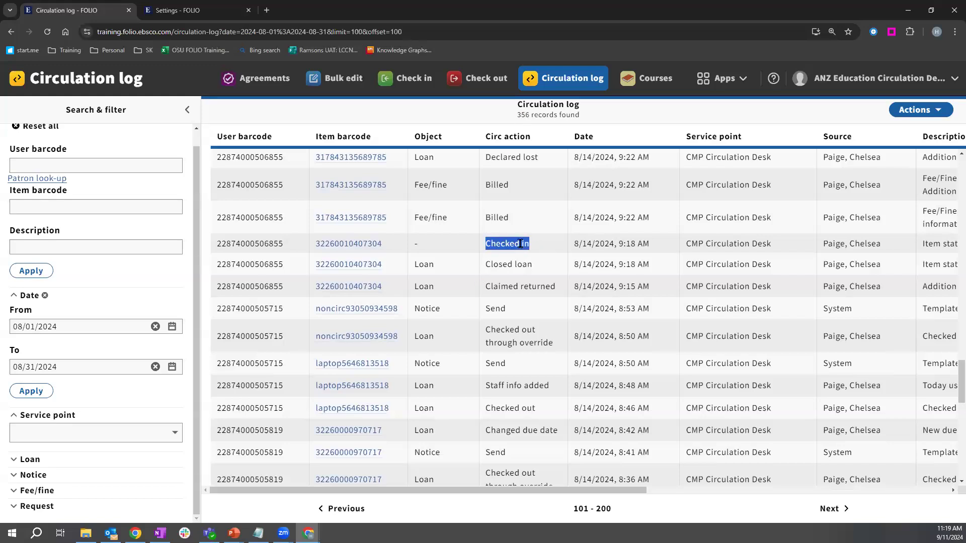
click(521, 243)
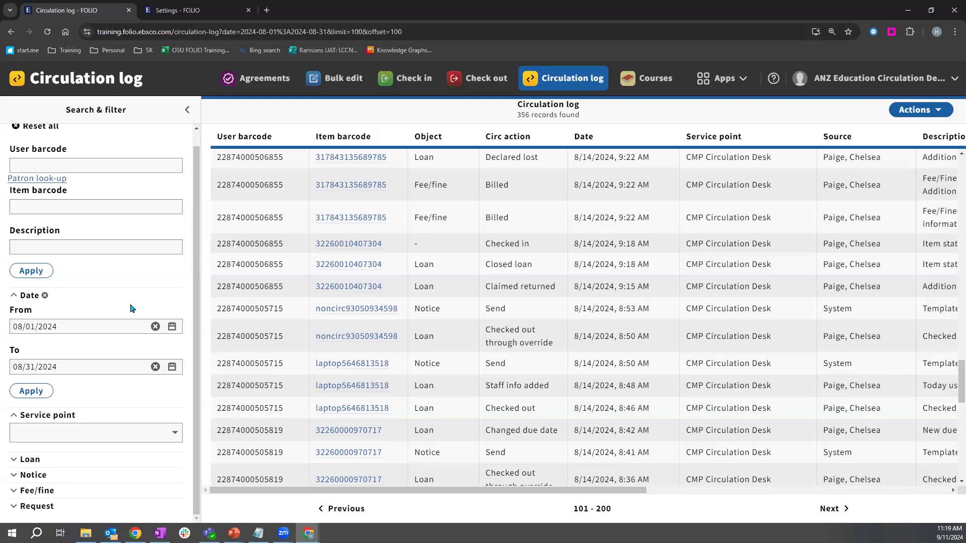
Step: Show the export options without exporting, then switch to the Check out app
scroll(130, 308, up, 1)
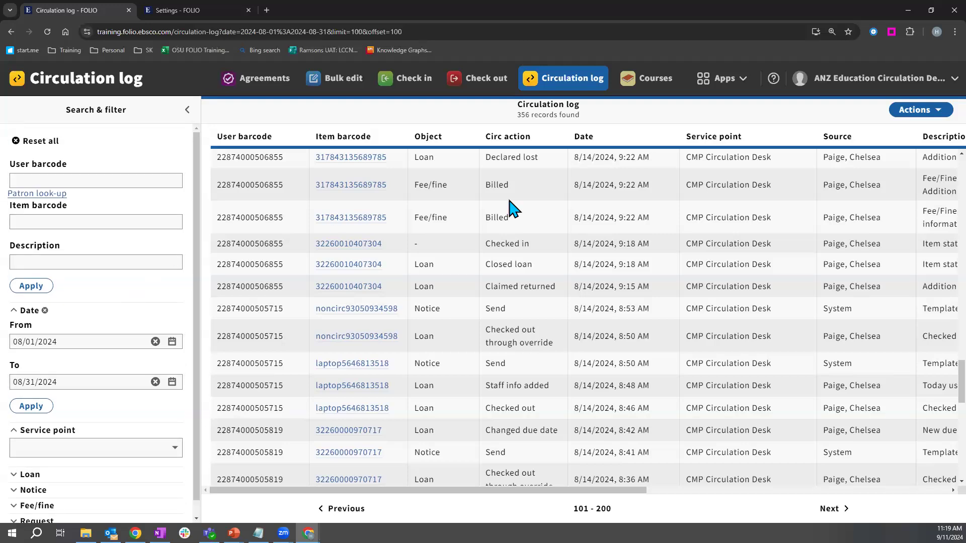
click(921, 114)
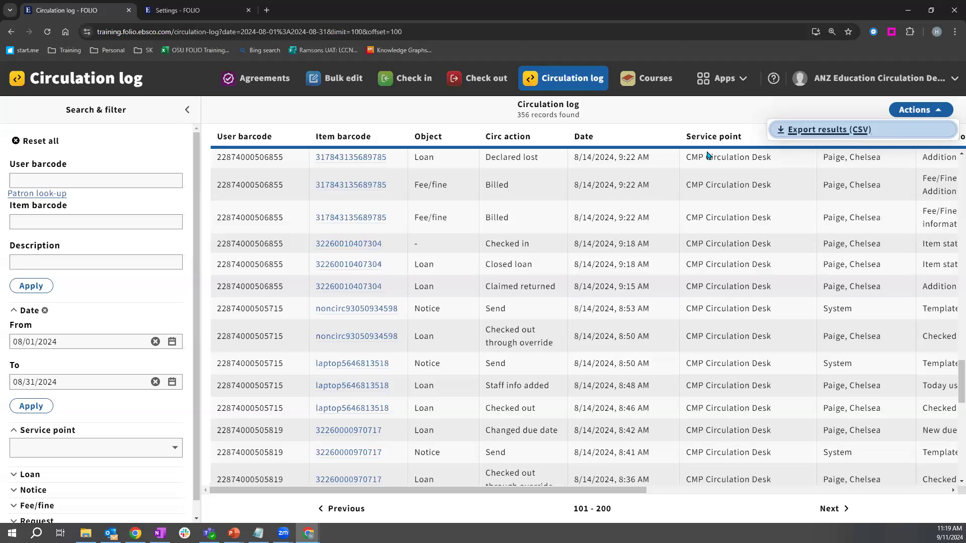
click(380, 109)
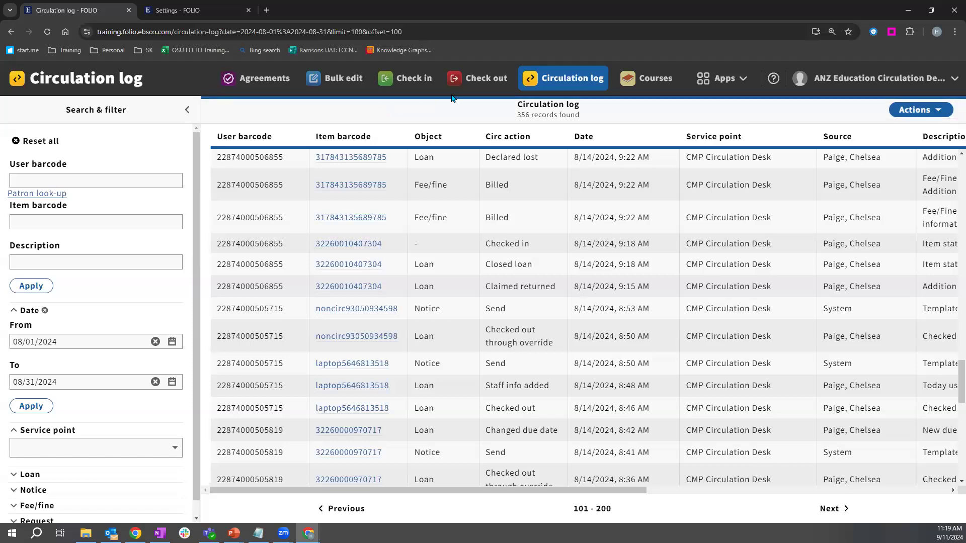
click(481, 83)
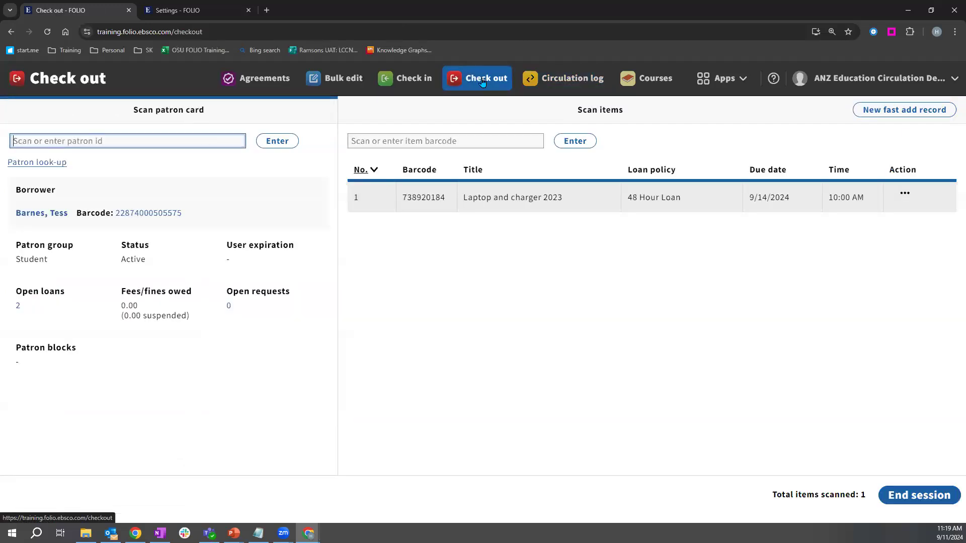
Step: Switch to the Check in app listing Outliers as Available, and dismiss the Apps menu
click(403, 84)
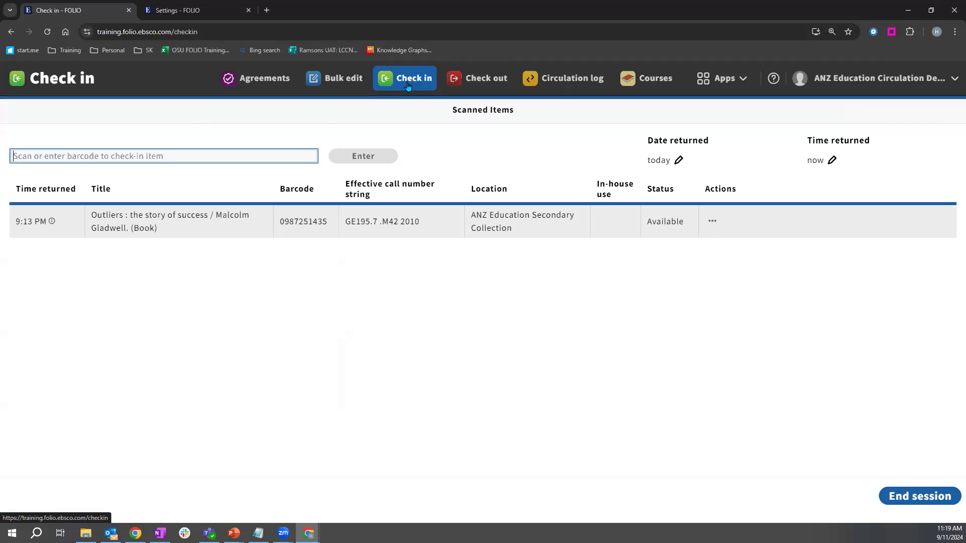
click(720, 78)
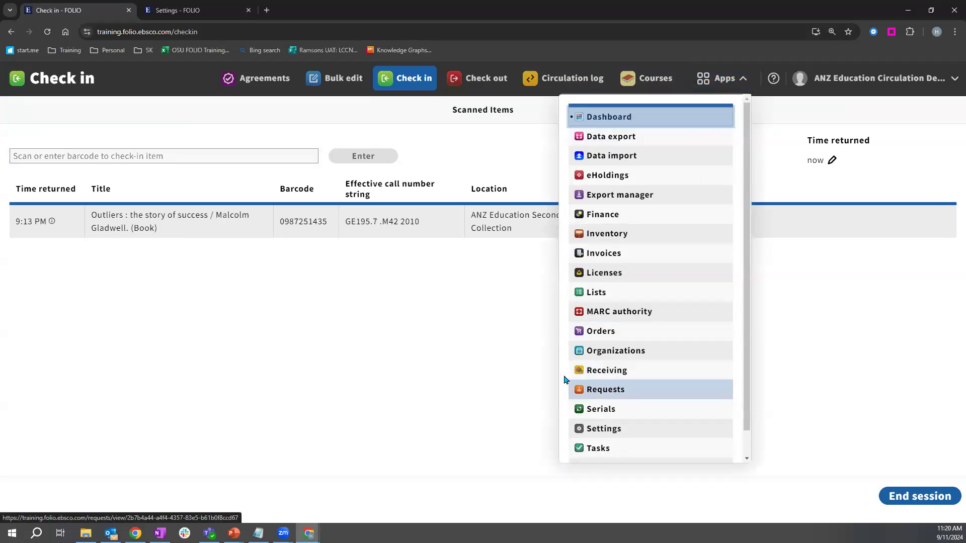
click(497, 349)
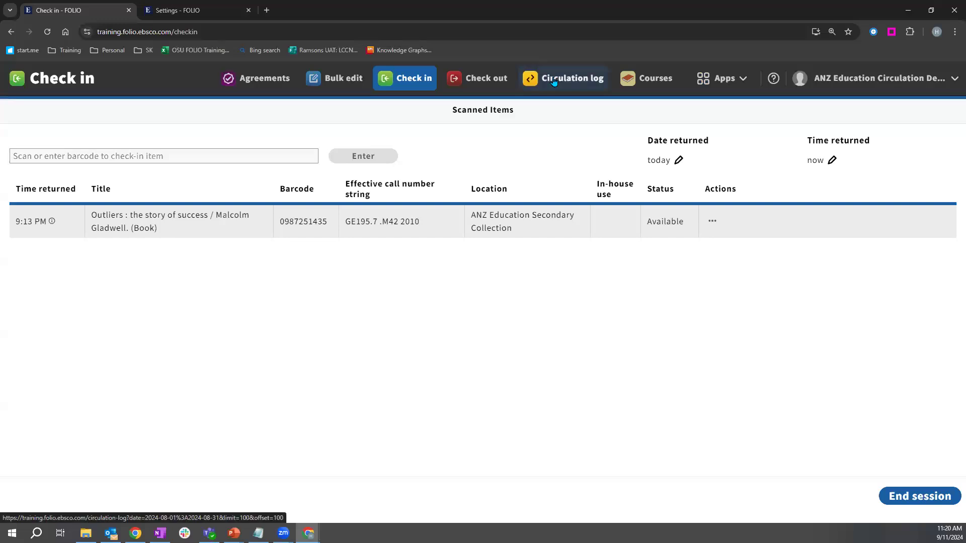